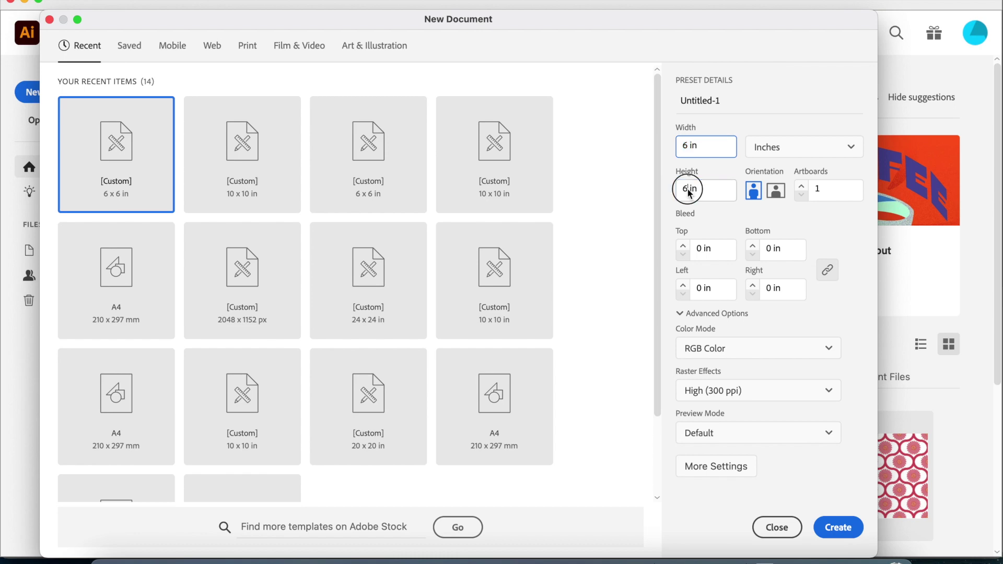
# Step: Confirm the 6 × 6 in document settings and create the document
pyautogui.click(839, 528)
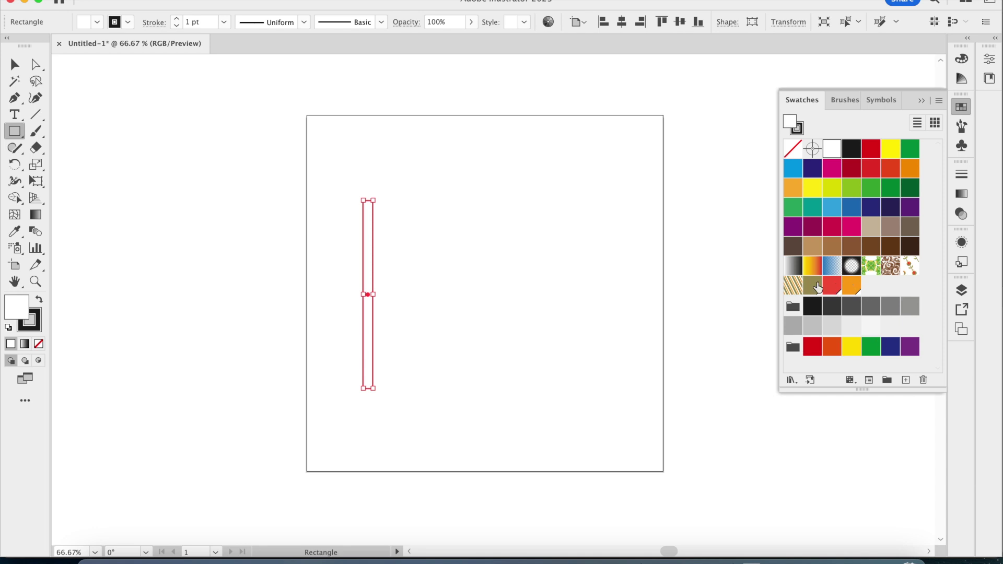
# Step: Fill the thin rectangle orange and set its stroke to None
pyautogui.click(848, 286)
pyautogui.click(798, 129)
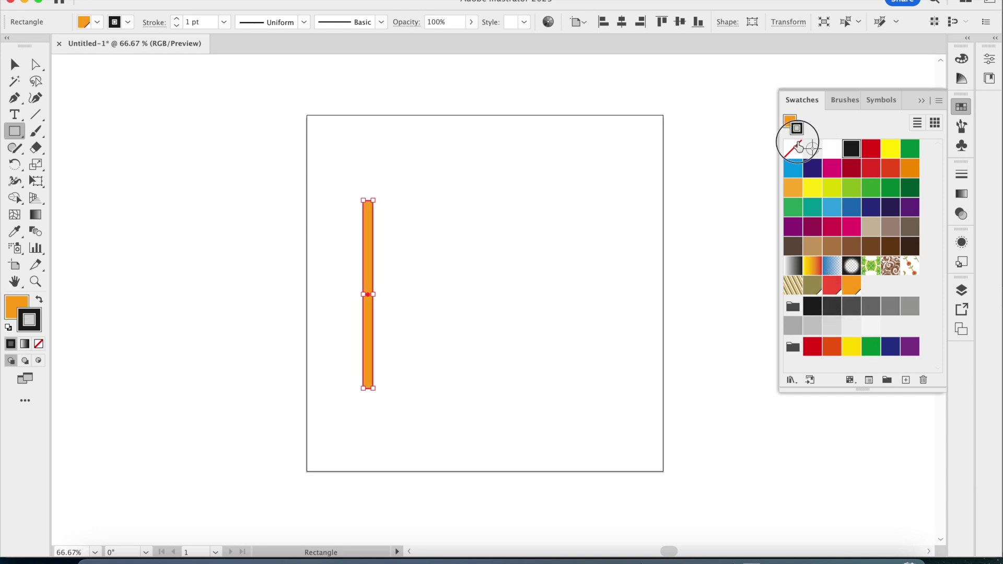
pyautogui.click(793, 149)
pyautogui.press('x')
pyautogui.click(15, 63)
pyautogui.click(187, 162)
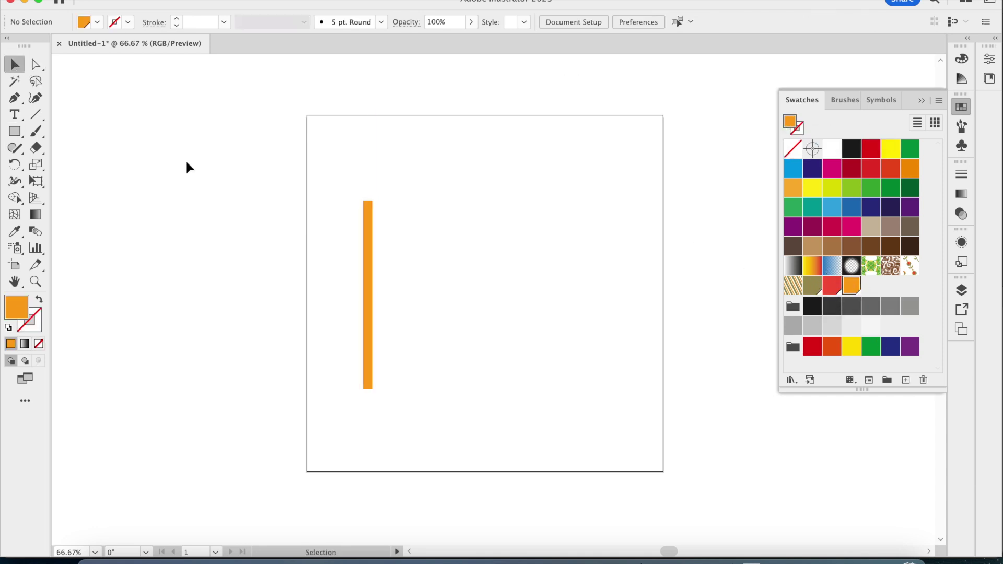
# Step: Paste the flower and duplicate it downward into a three-bloom stem
pyautogui.hotkey('ctrl', 'v')
pyautogui.moveTo(564, 188); pyautogui.dragTo(564, 264)
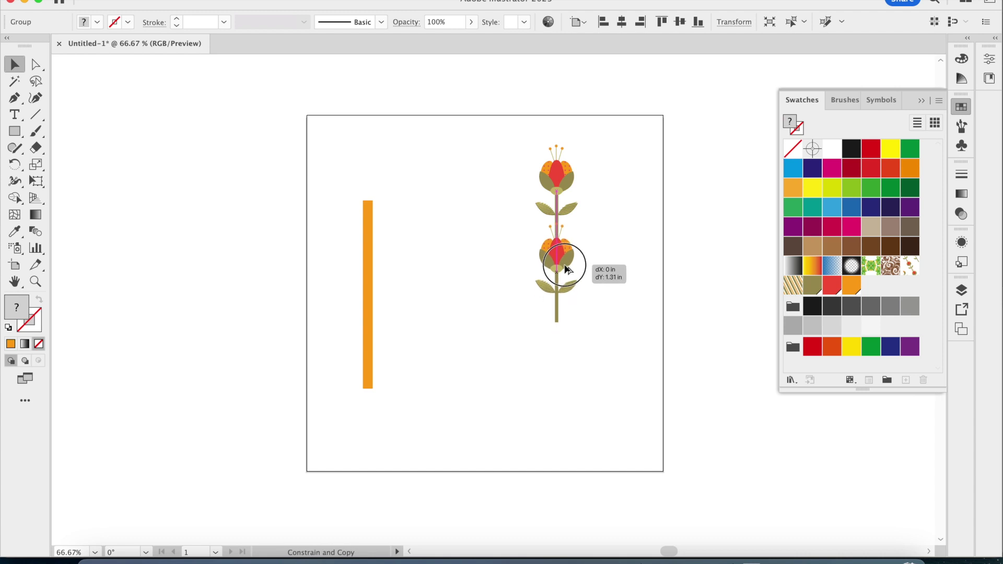
pyautogui.hotkey('ctrl', 'd')
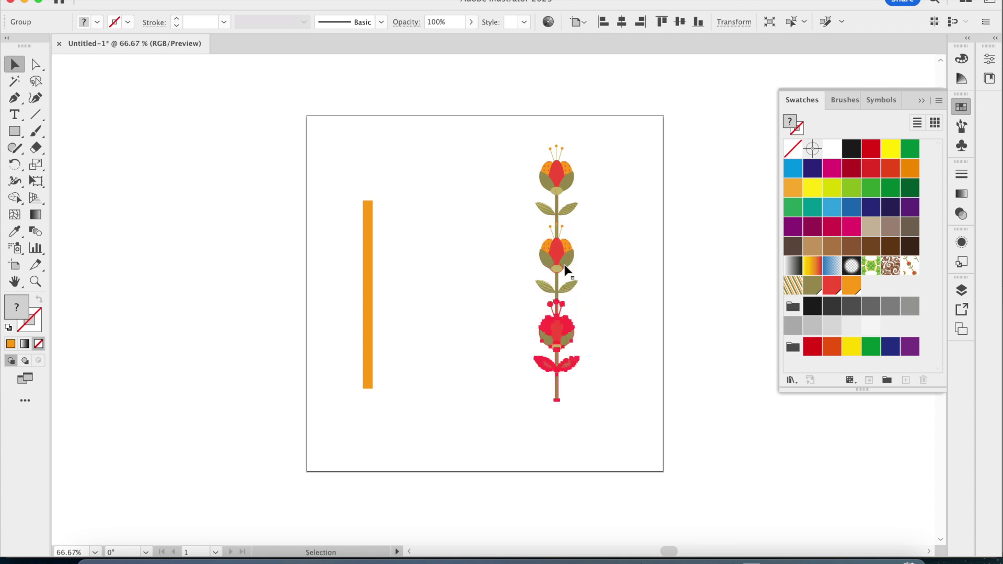
pyautogui.click(621, 289)
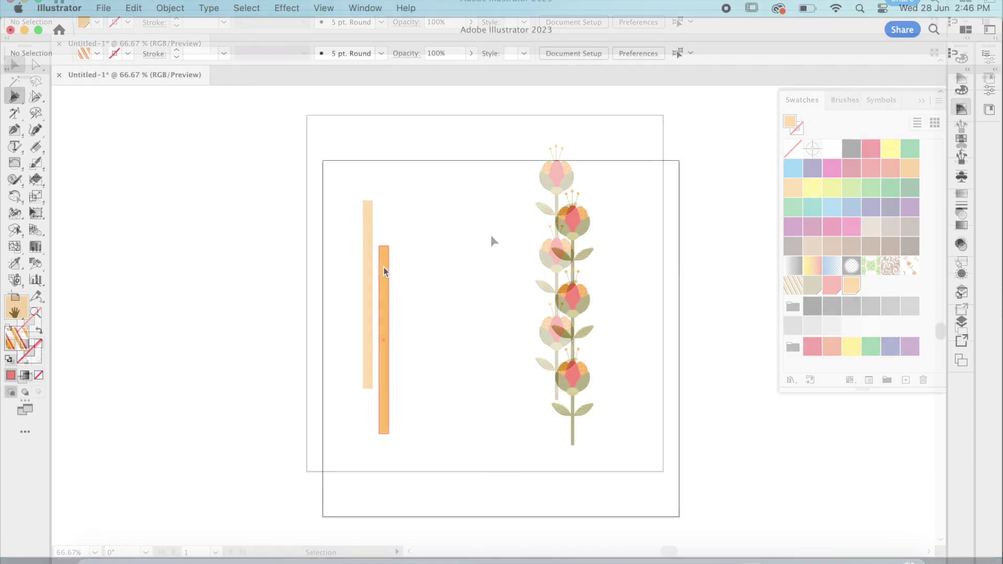
pyautogui.click(383, 269)
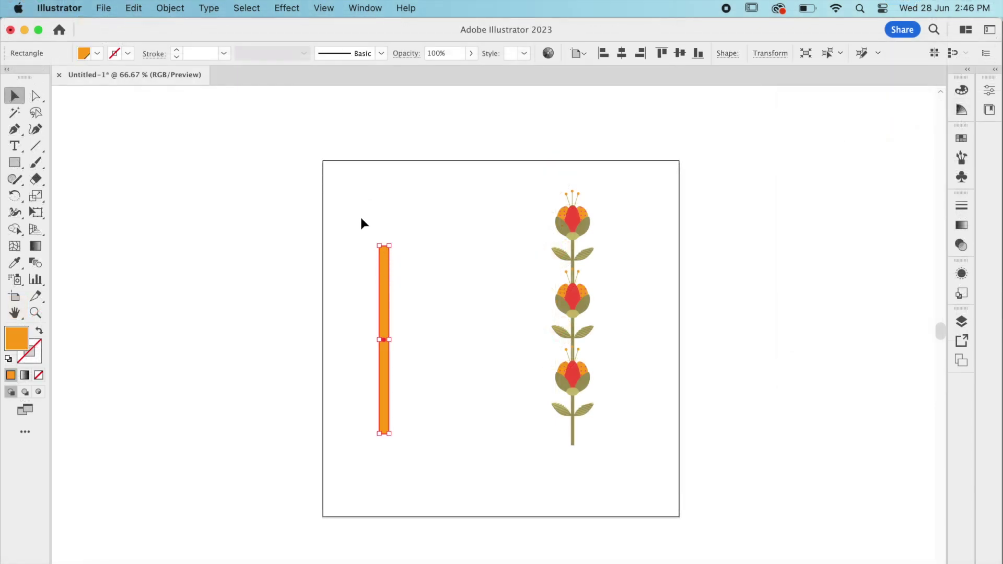
# Step: Make a pattern from the orange bar with Object > Pattern > Make
pyautogui.click(162, 7)
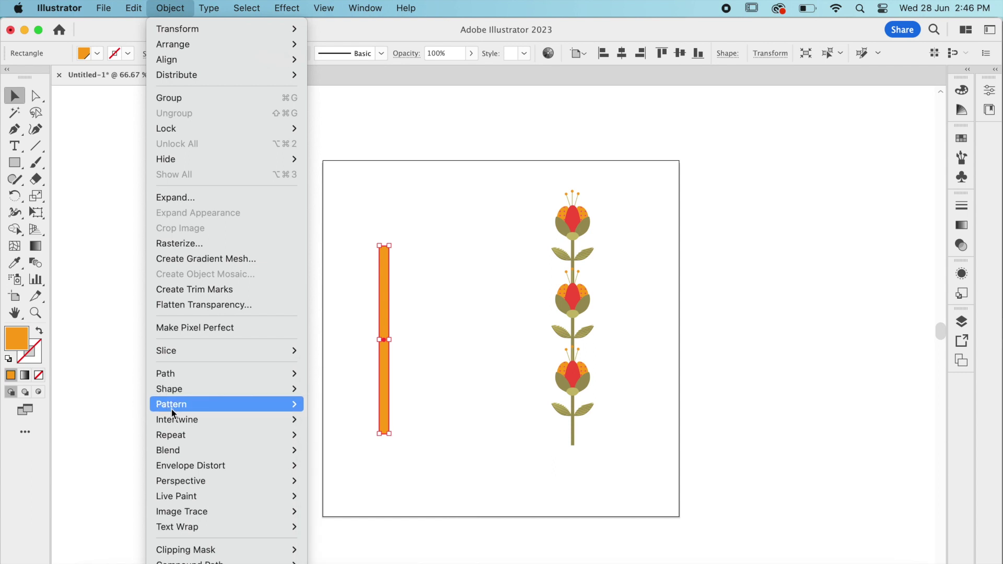
pyautogui.moveTo(171, 405)
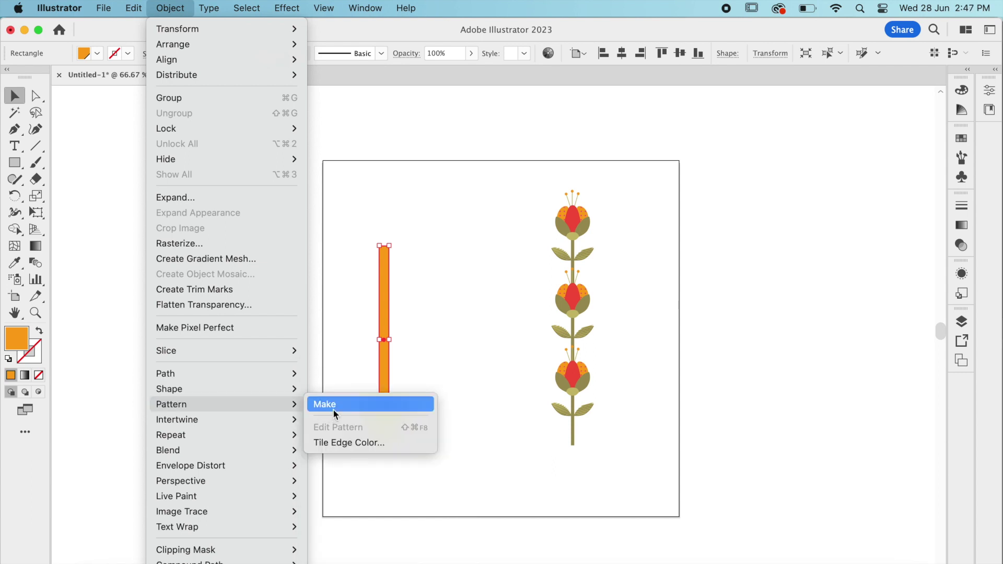
pyautogui.click(334, 407)
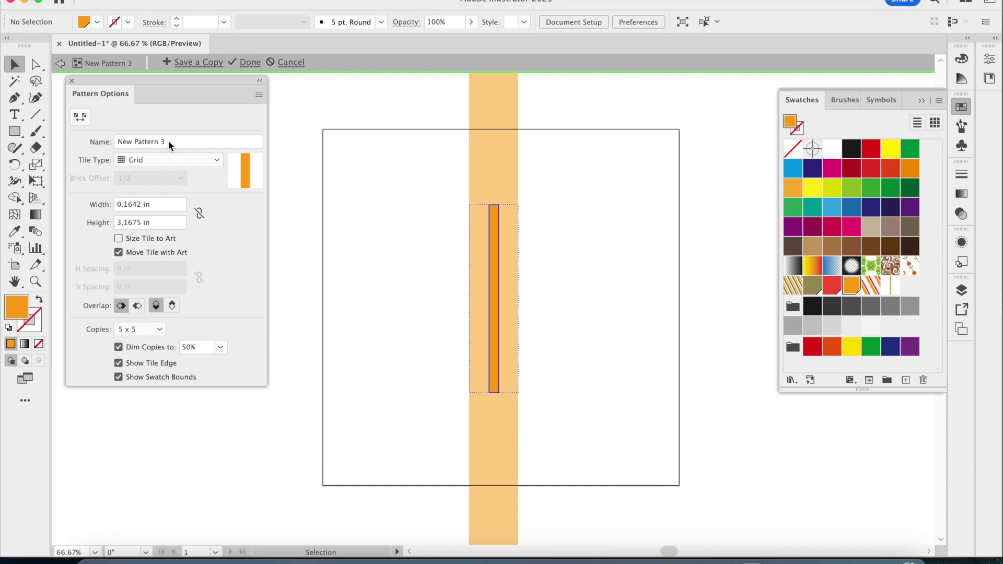
pyautogui.tripleClick(163, 171)
# Step: Name the pattern 'stripes solid' and keep the Grid tile type
pyautogui.write('stripes solid')
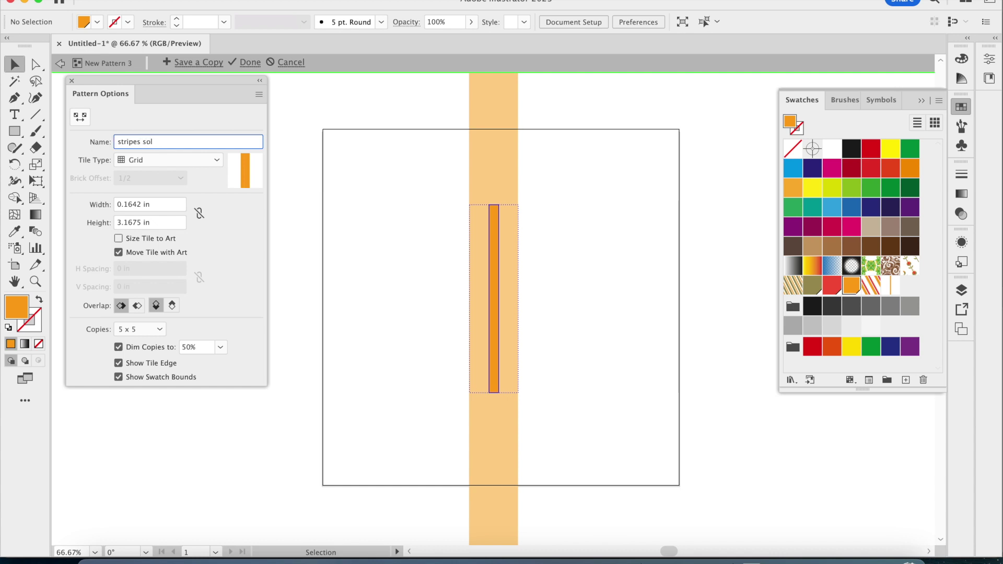
pyautogui.click(141, 160)
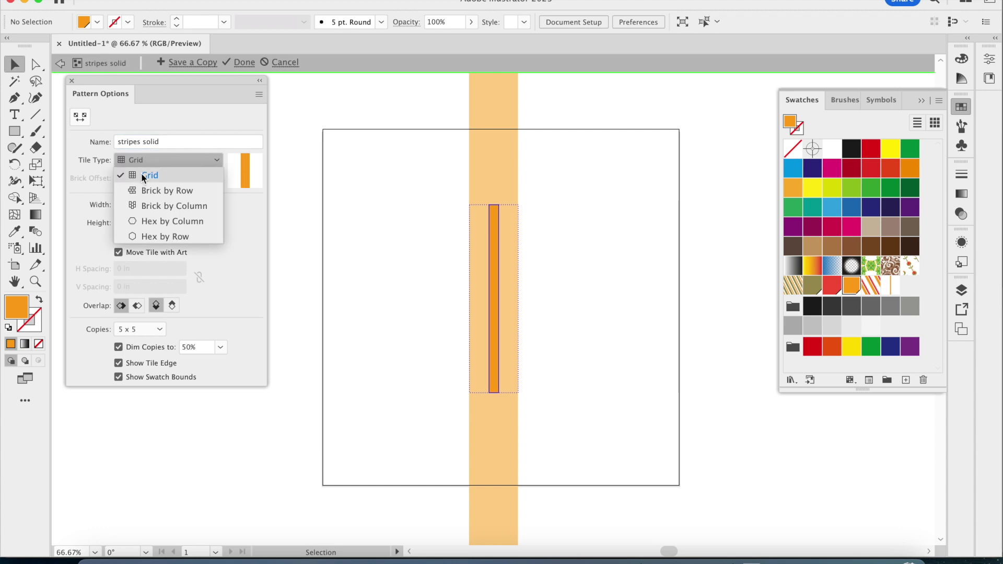
pyautogui.click(142, 176)
# Step: Set the pattern tile width to 0.5 in
pyautogui.moveTo(141, 204); pyautogui.dragTo(110, 205)
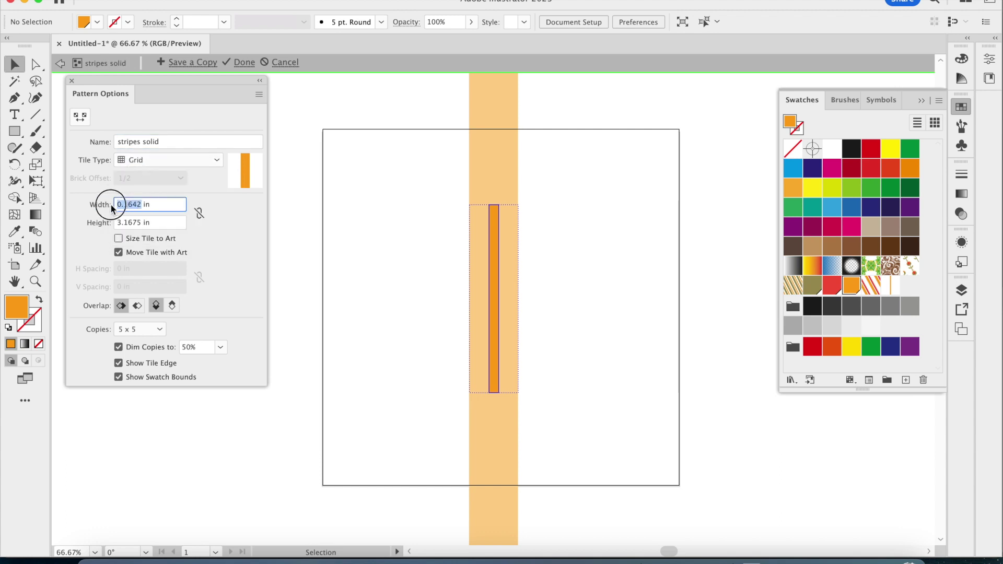
pyautogui.write('0.5')
pyautogui.press('Return')
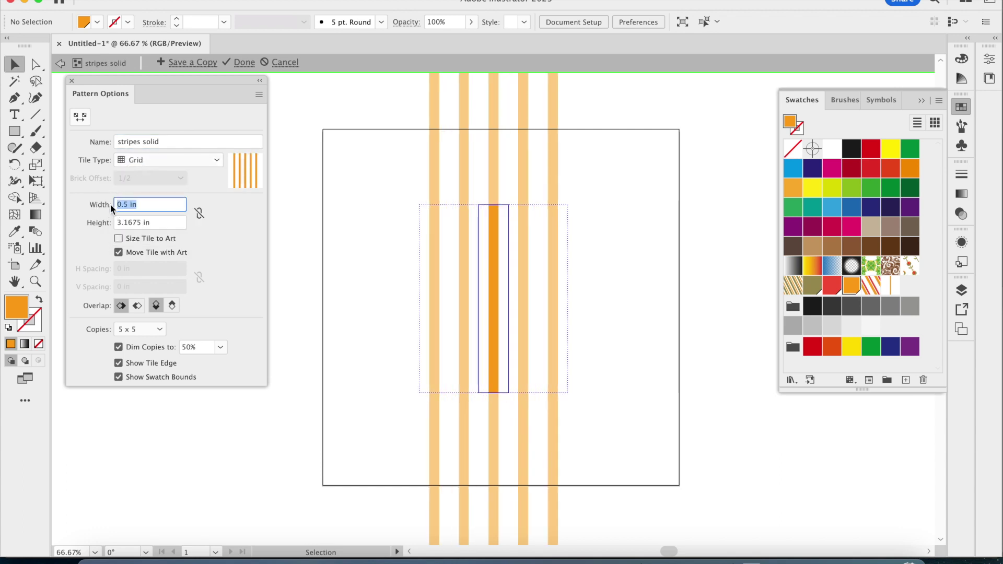
pyautogui.click(494, 277)
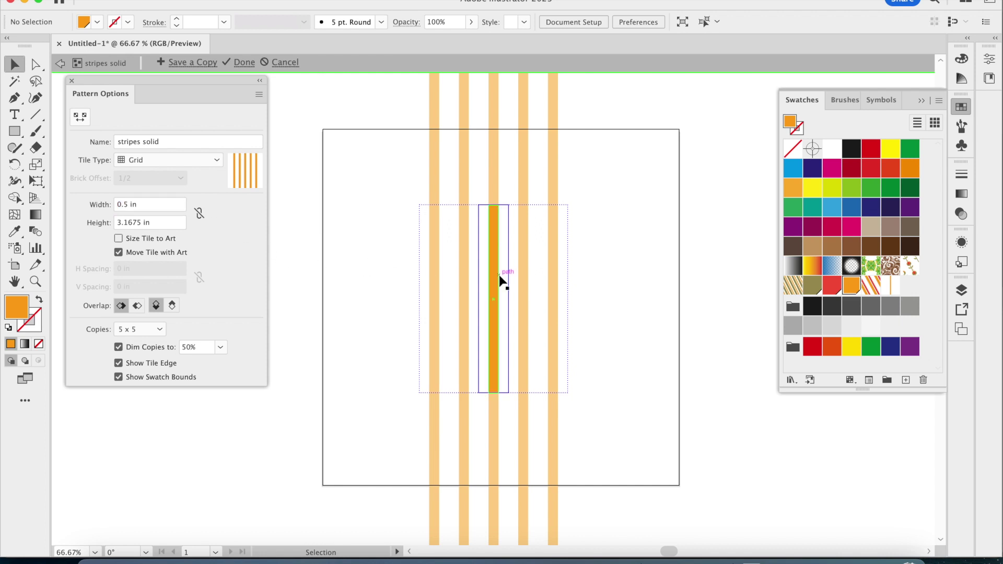
pyautogui.hotkey('ctrl', '=')
pyautogui.hotkey('ctrl', '=')
# Step: Add a narrow olive copy of the stripe and tilt both stripes about 31°
pyautogui.moveTo(491, 303); pyautogui.dragTo(524, 306)
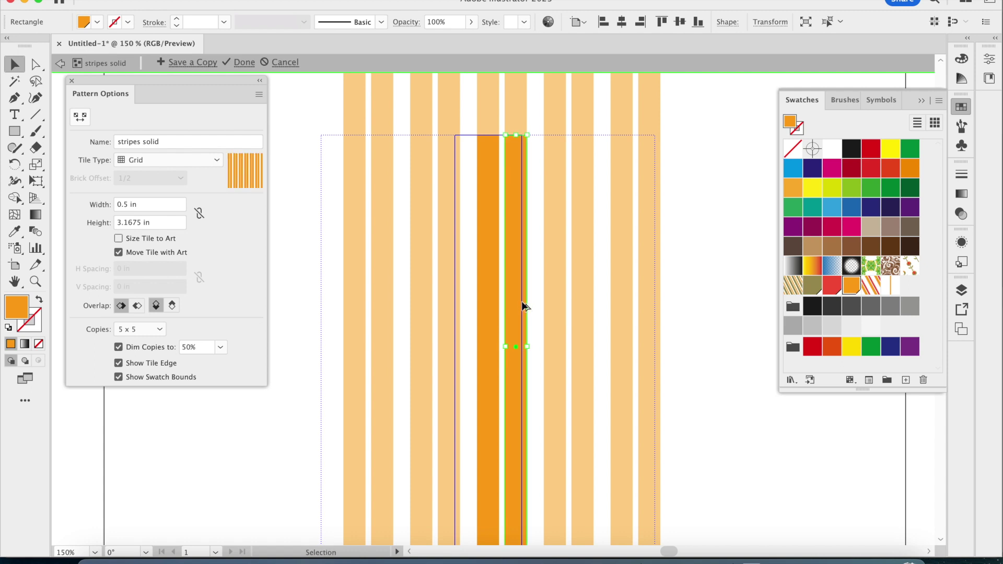
pyautogui.moveTo(527, 347); pyautogui.dragTo(515, 345)
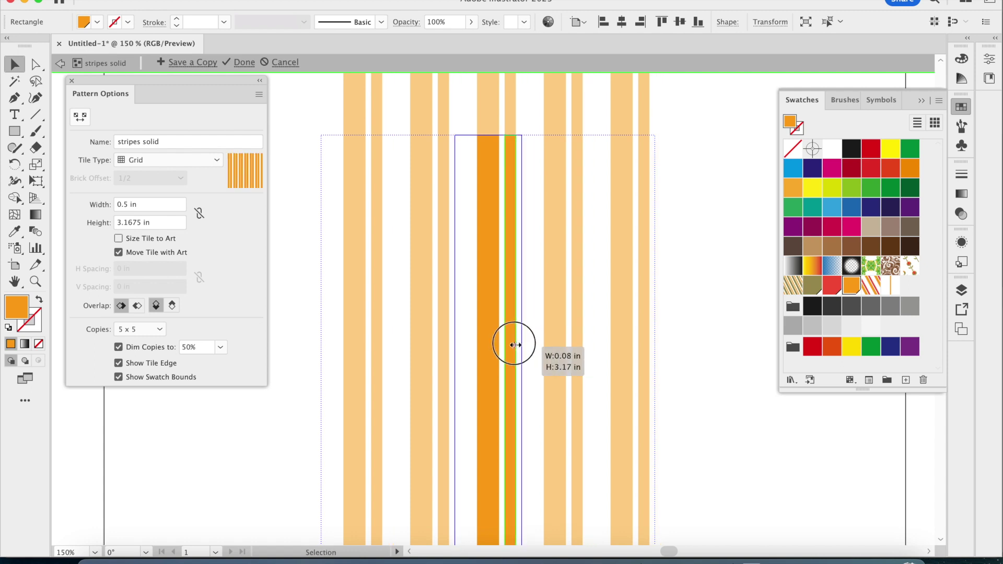
pyautogui.moveTo(515, 345); pyautogui.dragTo(515, 344)
pyautogui.keyDown('shift'); pyautogui.click(491, 125); pyautogui.keyUp('shift')
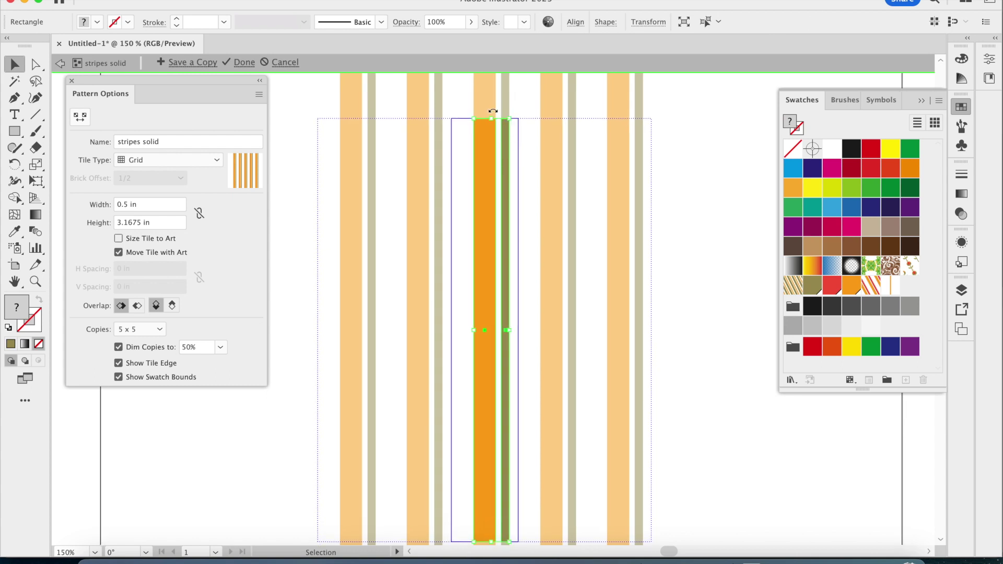
pyautogui.moveTo(493, 111); pyautogui.dragTo(384, 171)
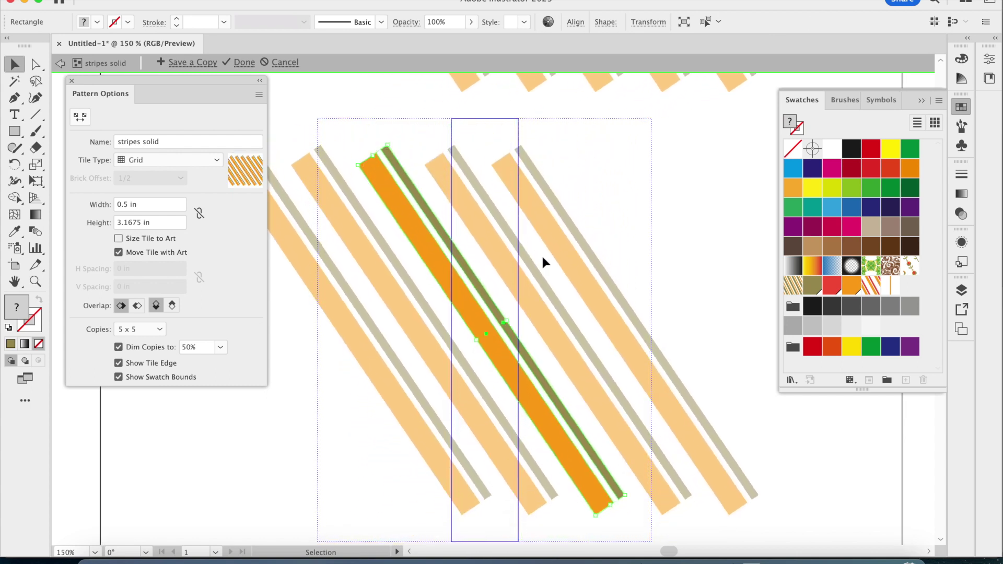
# Step: Shorten the tile height from 2.875 in down toward 1.5 in
pyautogui.scroll(-2, 560, 388)
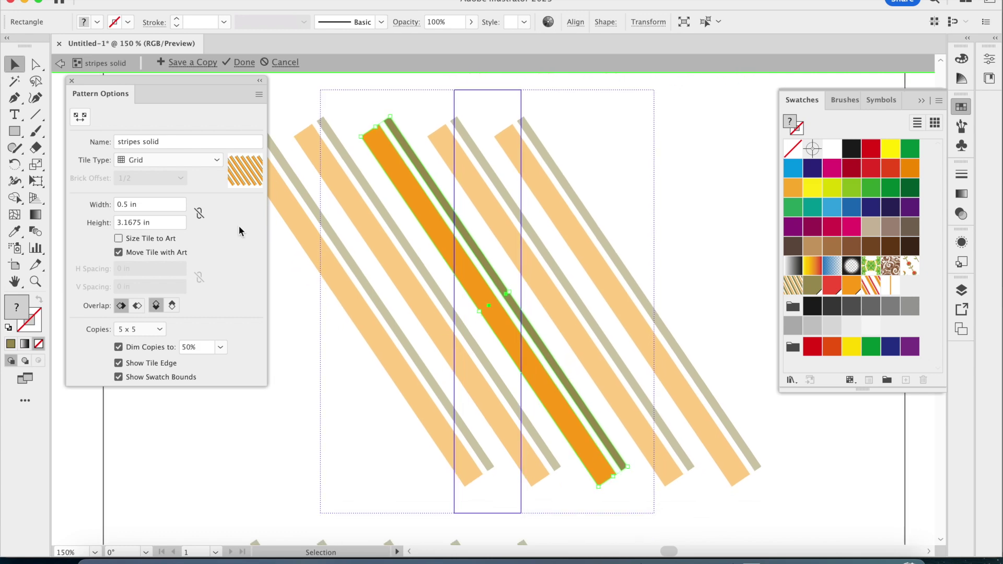
pyautogui.moveTo(128, 207)
pyautogui.mouseDown()
pyautogui.moveTo(103, 211)
pyautogui.moveTo(105, 221)
pyautogui.mouseUp()
pyautogui.write('2.875')
pyautogui.press('Return')
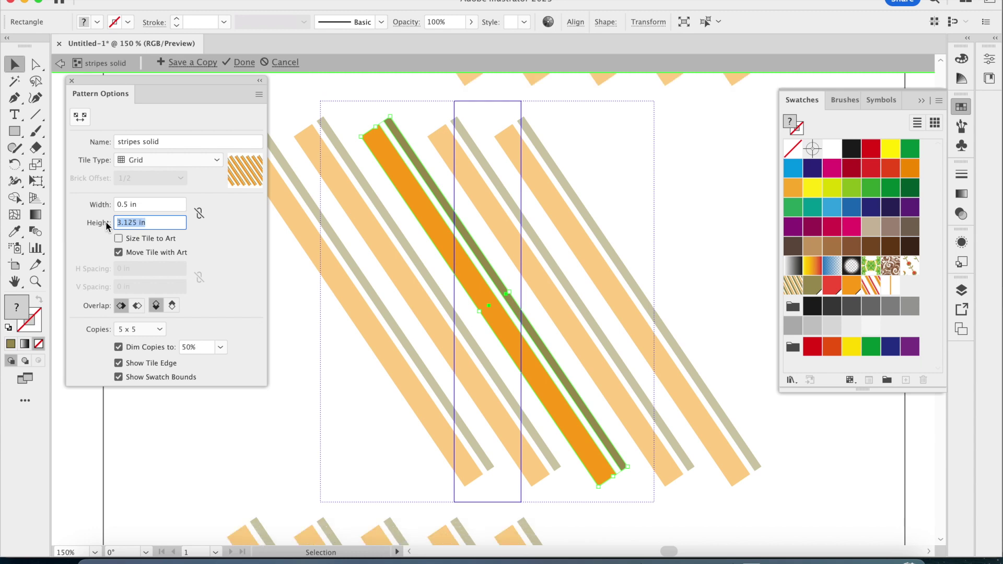
pyautogui.press('Down')
pyautogui.press('Down')
pyautogui.press('Down')
pyautogui.press('Down')
pyautogui.press('Down')
pyautogui.press('Down')
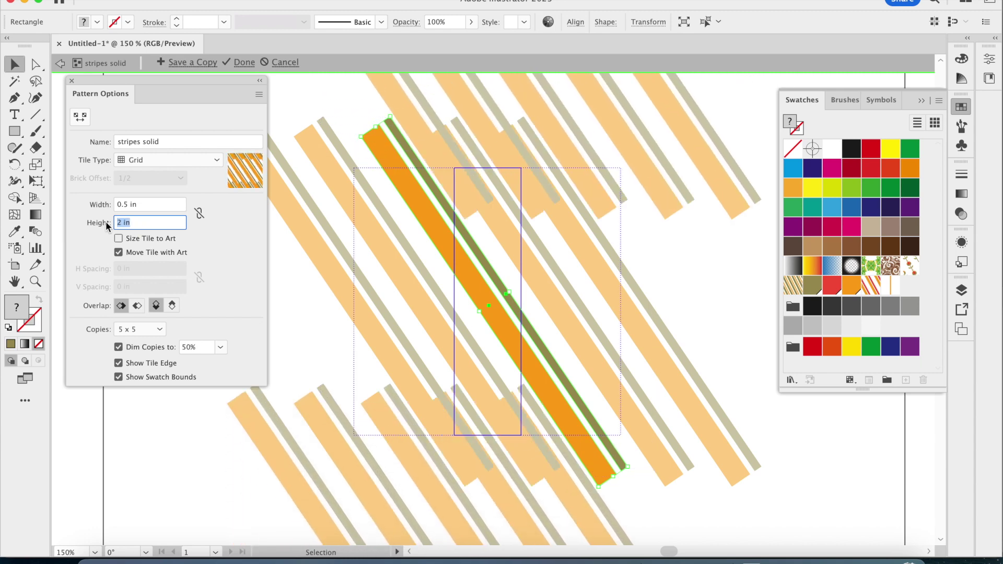
pyautogui.press('Down')
pyautogui.press('Down')
pyautogui.press('Down')
pyautogui.press('Down')
pyautogui.press('Down')
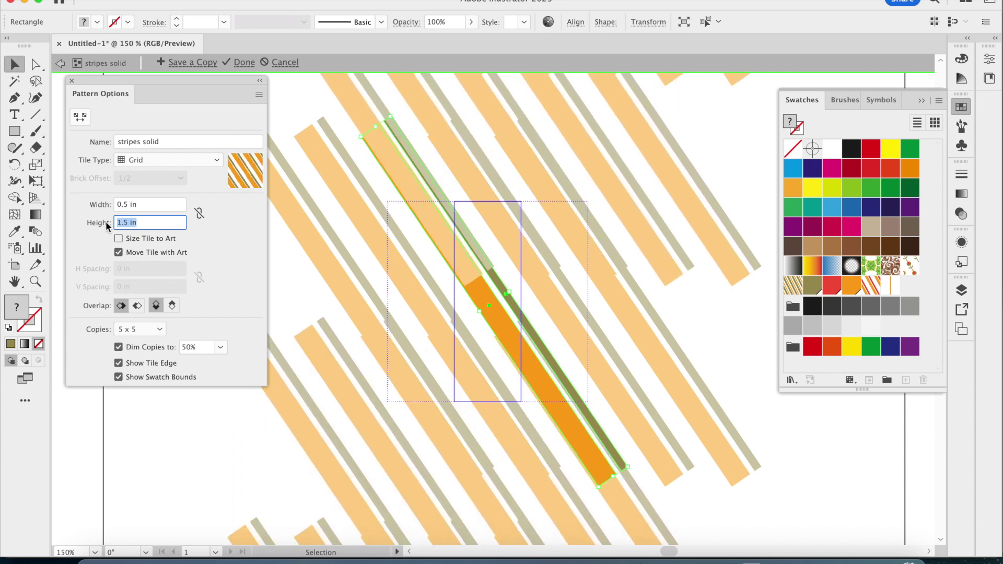
pyautogui.click(589, 333)
# Step: Rotate both stripes slightly further so their ends align cleanly
pyautogui.press('z')
pyautogui.click(565, 446)
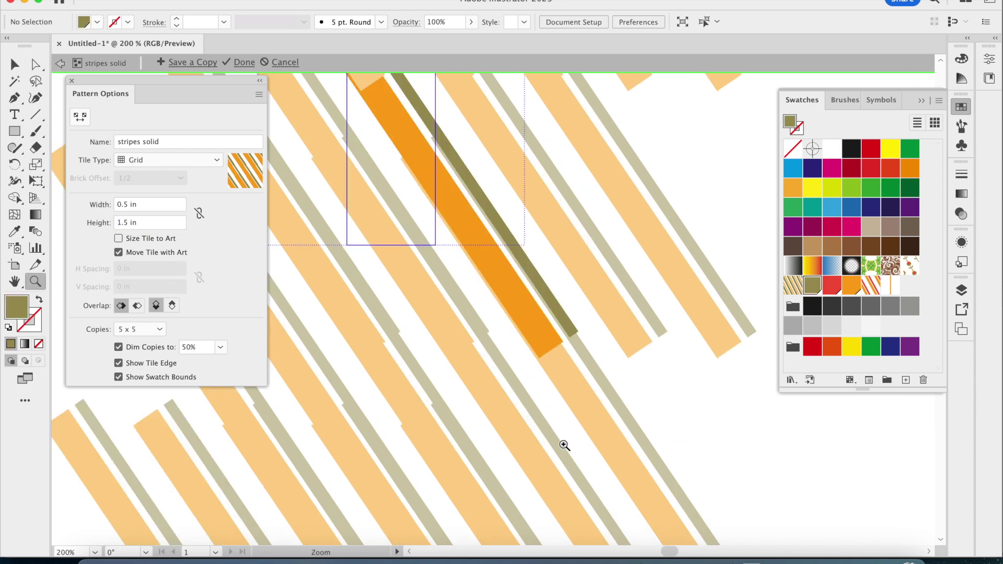
pyautogui.click(606, 283)
pyautogui.click(437, 410)
pyautogui.click(483, 309)
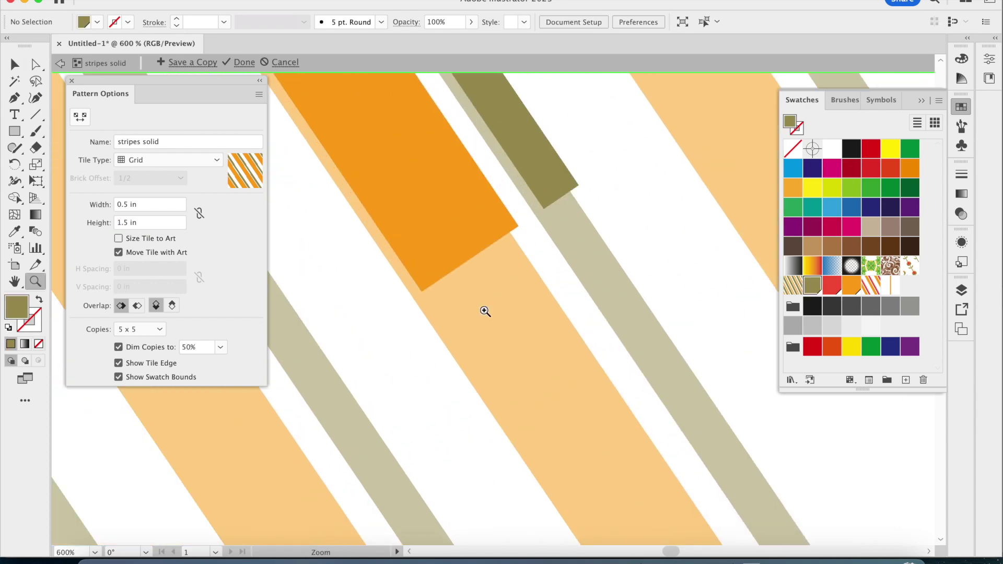
pyautogui.scroll(2, 484, 311)
pyautogui.press('v')
pyautogui.moveTo(616, 223); pyautogui.dragTo(368, 381)
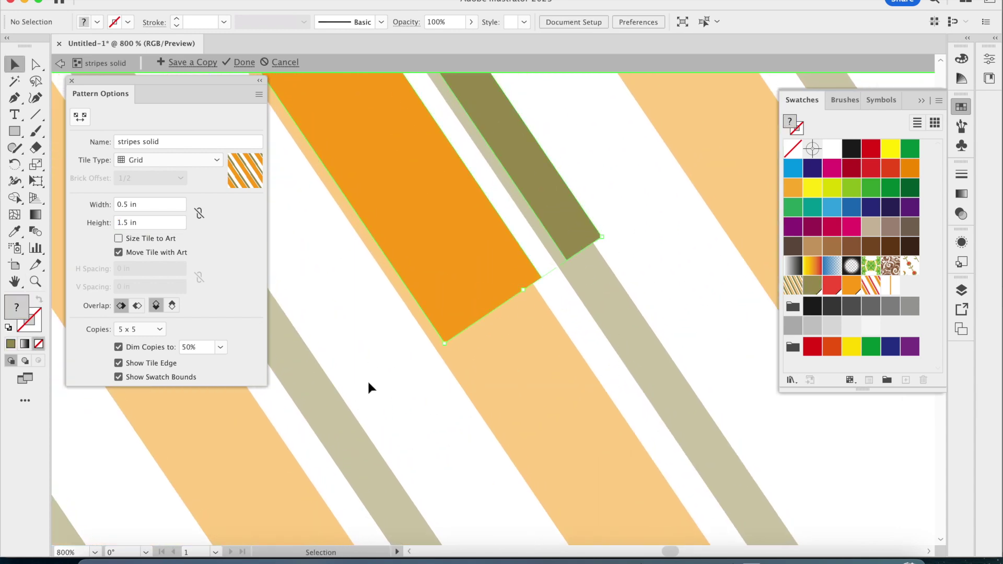
pyautogui.moveTo(527, 296); pyautogui.dragTo(521, 303)
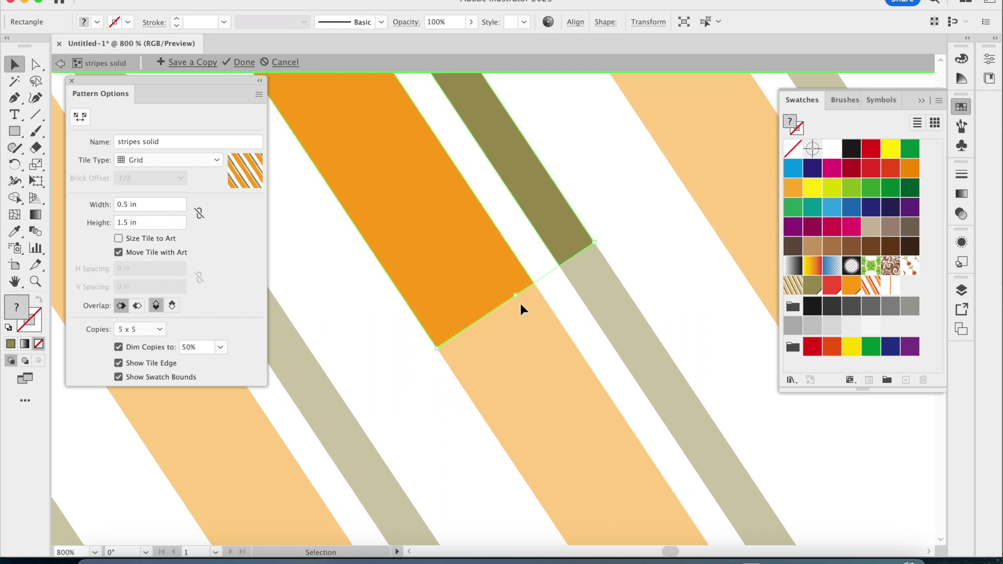
pyautogui.click(565, 322)
# Step: Save the stripes solid pattern with Done and draw a large test rectangle
pyautogui.press('z')
pyautogui.keyDown('alt'); pyautogui.click(489, 317); pyautogui.keyUp('alt')
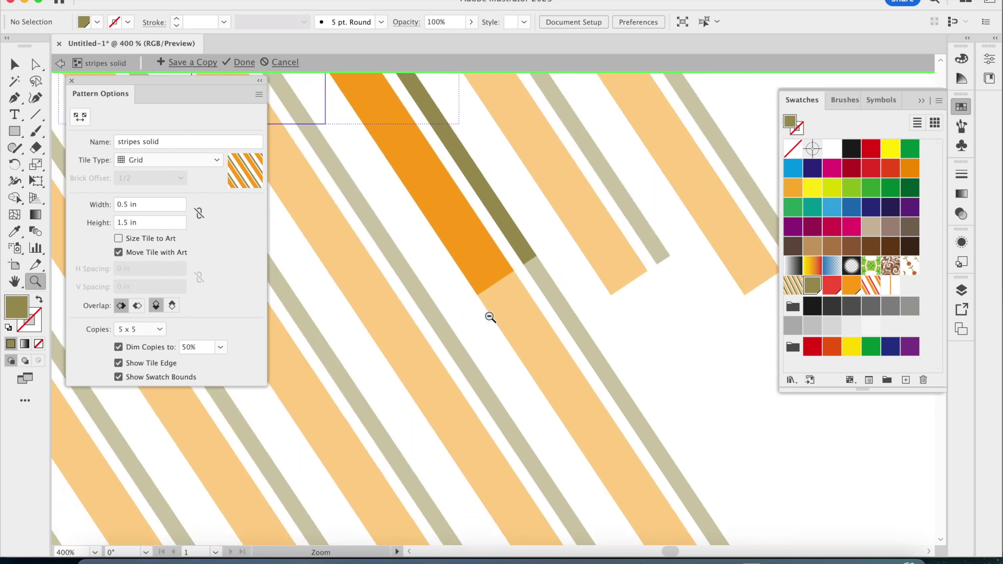
pyautogui.keyDown('alt'); pyautogui.click(488, 315); pyautogui.keyUp('alt')
pyautogui.press('v')
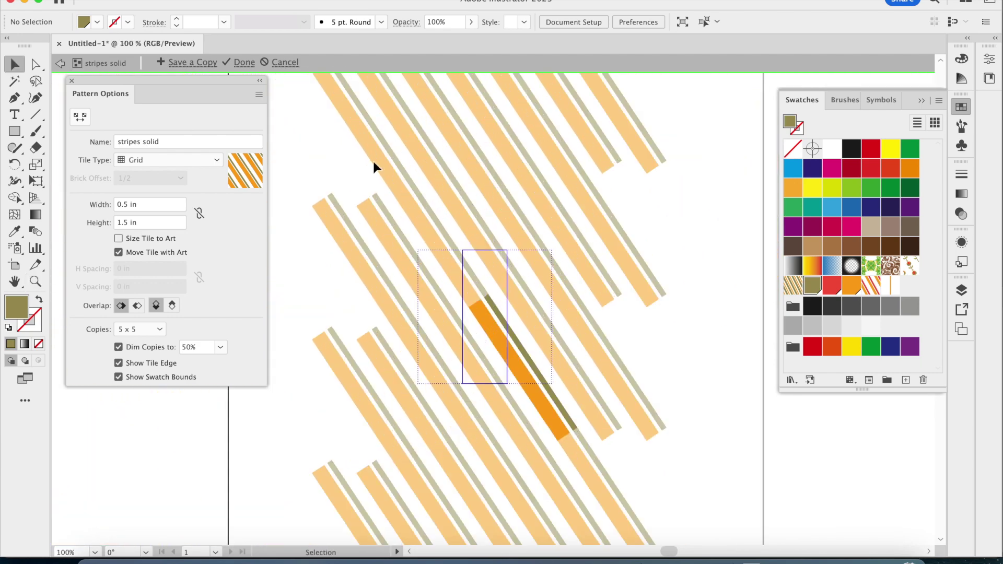
pyautogui.click(252, 69)
pyautogui.press('m')
pyautogui.moveTo(159, 63); pyautogui.dragTo(655, 536)
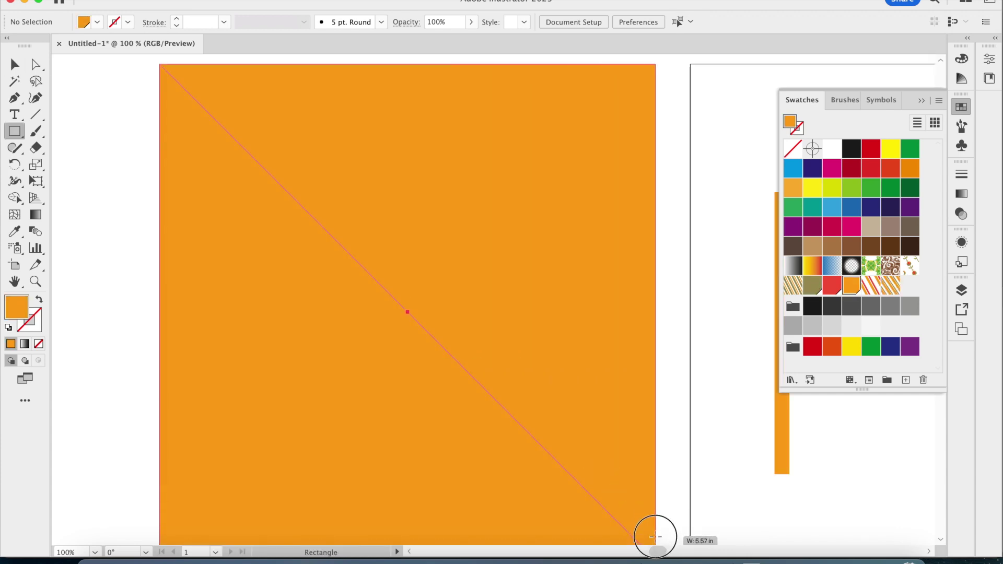
# Step: Fill the test rectangle with the stripes solid swatch and make a pattern from the flower stem
pyautogui.moveTo(656, 536); pyautogui.dragTo(656, 545)
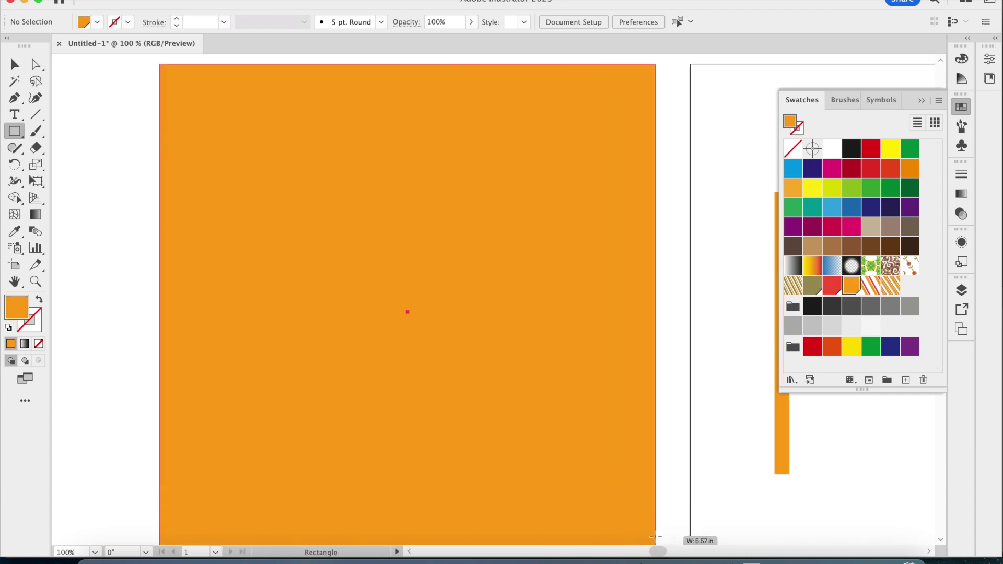
pyautogui.click(895, 287)
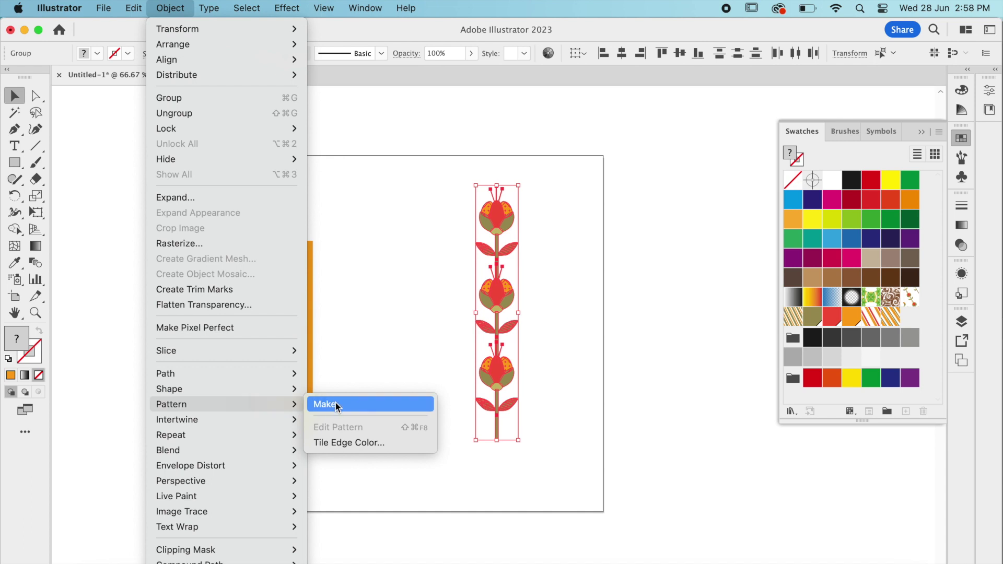
pyautogui.click(346, 403)
# Step: Name the pattern 'stripes motif' and set the tile width to 1.125 in
pyautogui.tripleClick(162, 173)
pyautogui.write('stripes motif')
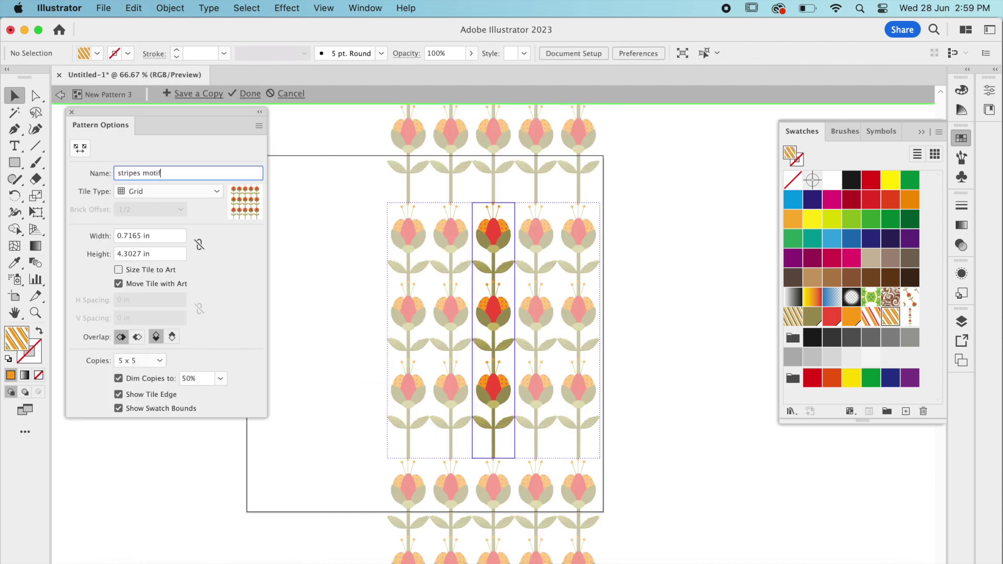
pyautogui.click(147, 193)
pyautogui.click(112, 237)
pyautogui.write('0.75')
pyautogui.press('Return')
pyautogui.write('1.125')
pyautogui.press('Return')
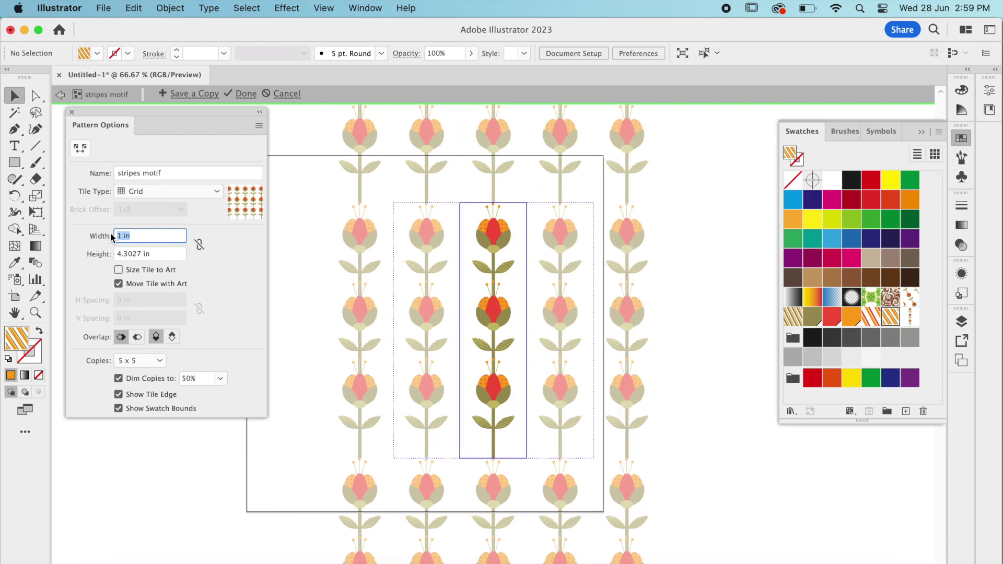
# Step: Tilt the flower stem about 27°, set tile height 3.375 in and width 1.375 in
pyautogui.click(506, 292)
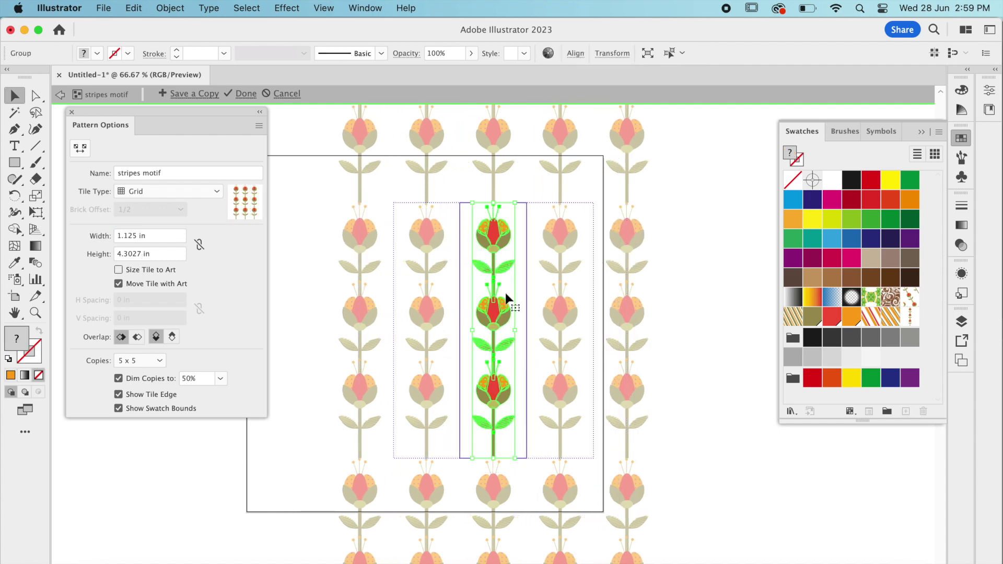
pyautogui.moveTo(491, 194); pyautogui.dragTo(427, 203)
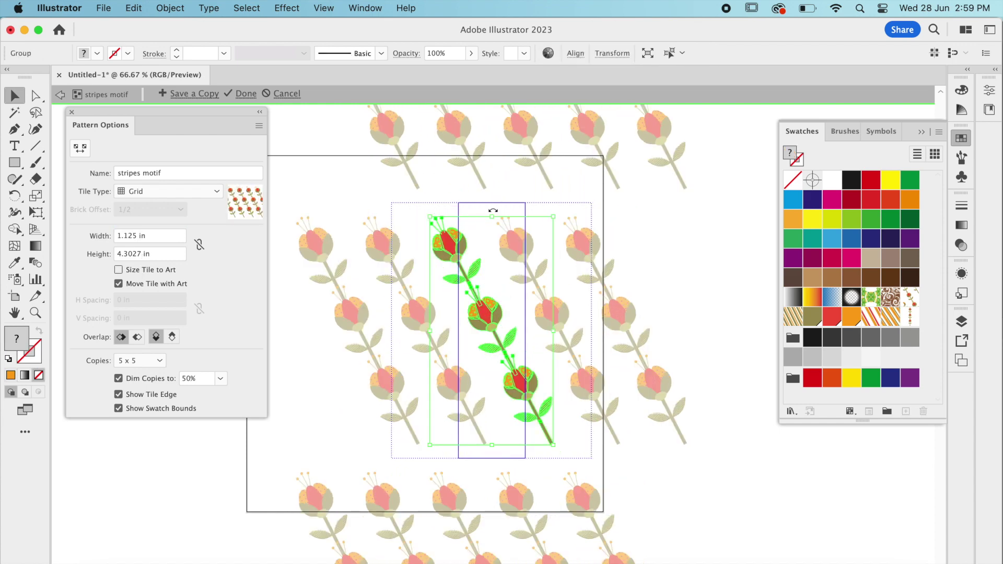
pyautogui.click(89, 253)
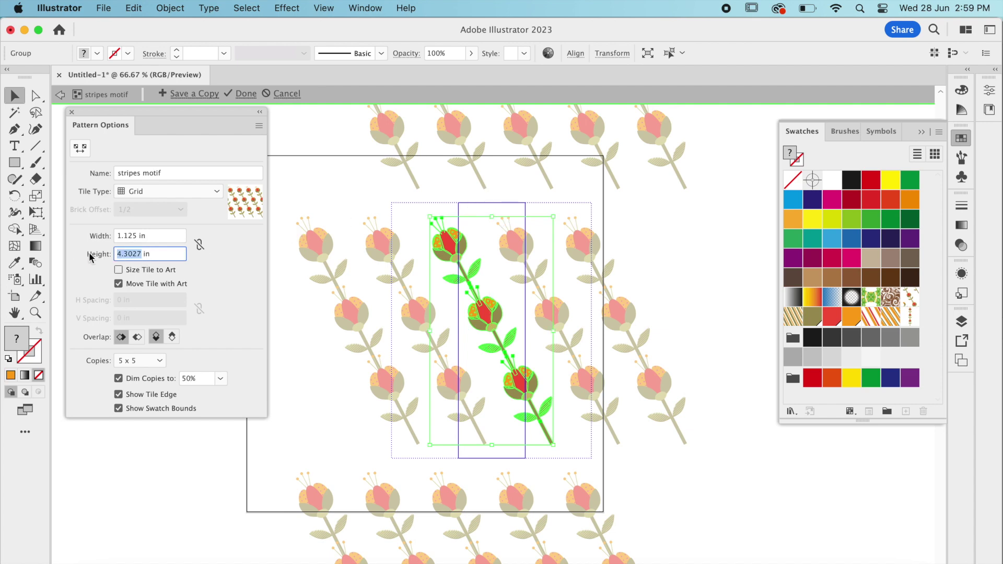
pyautogui.write('3.75')
pyautogui.press('Return')
pyautogui.write('3.375')
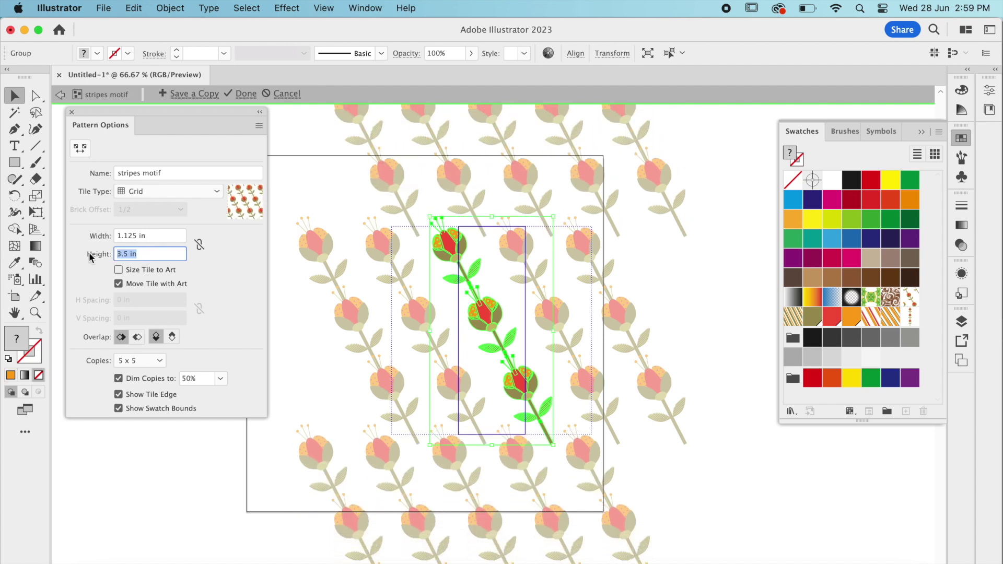
pyautogui.press('Return')
pyautogui.doubleClick(110, 237)
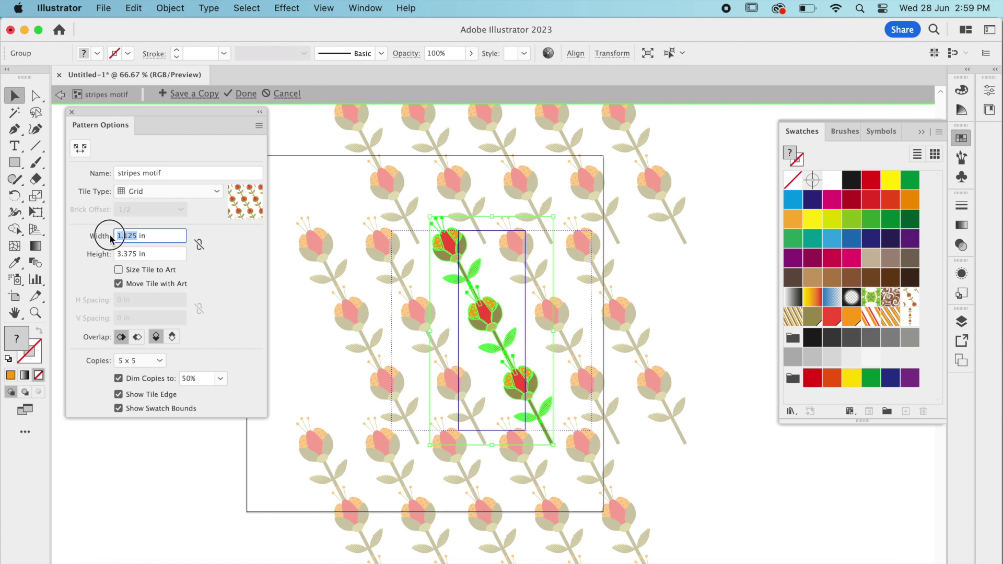
pyautogui.press('Up')
pyautogui.press('Up')
pyautogui.press('Up')
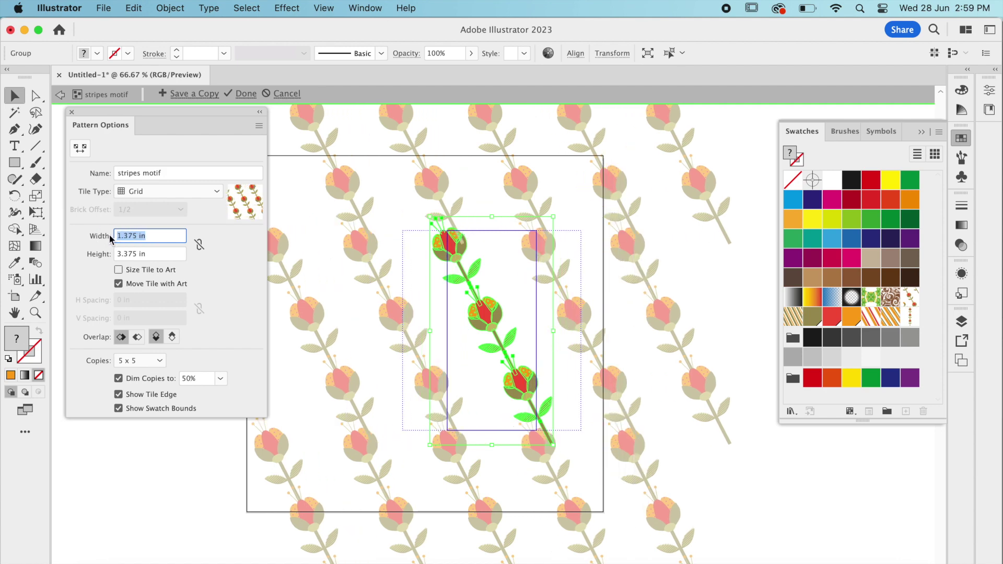
pyautogui.press('Up')
pyautogui.press('Up')
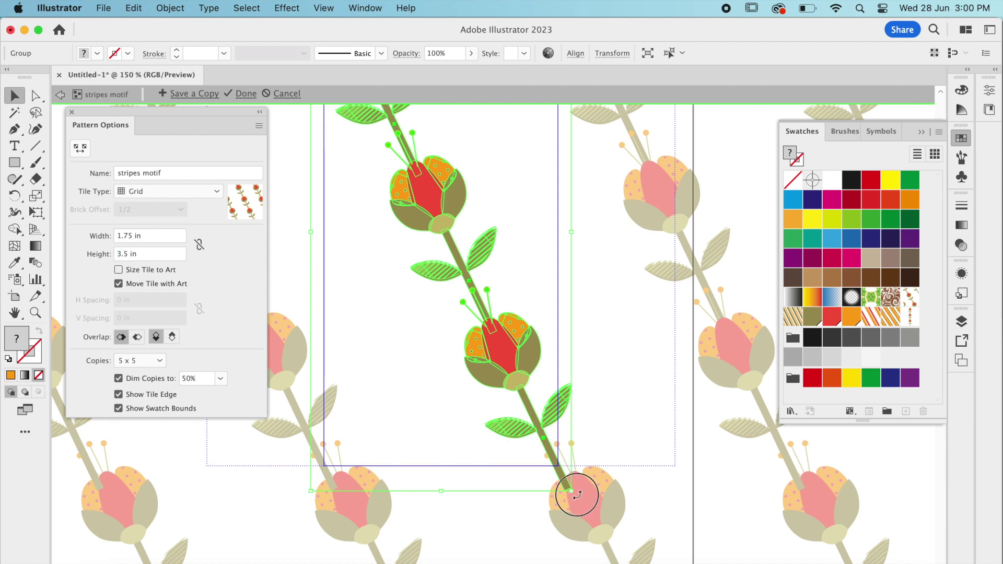
# Step: Rotate the stem slightly and change the Overlap option so flower rows connect
pyautogui.moveTo(575, 495); pyautogui.dragTo(580, 496)
pyautogui.click(173, 336)
pyautogui.scroll(3, 580, 495)
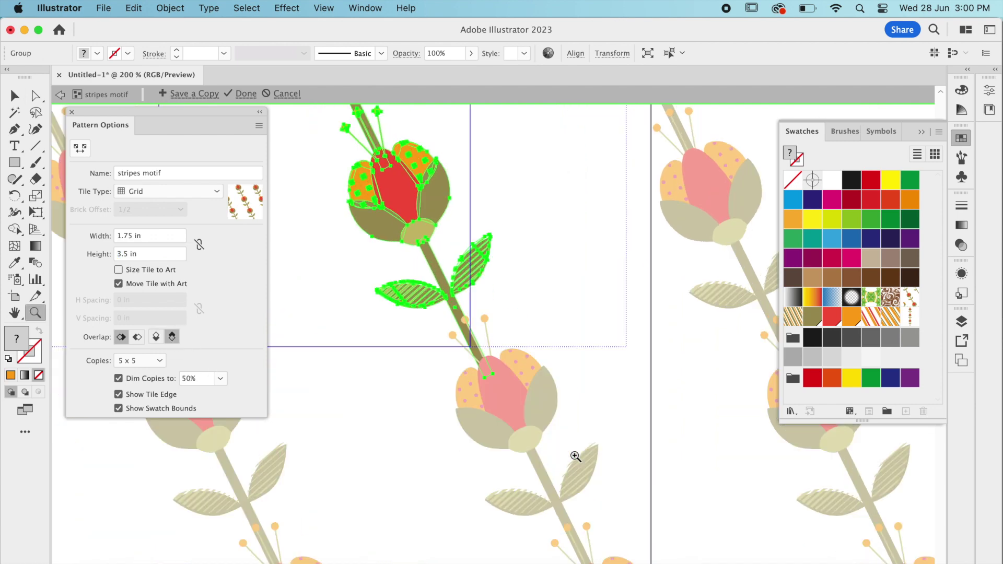
pyautogui.moveTo(466, 329); pyautogui.dragTo(471, 325)
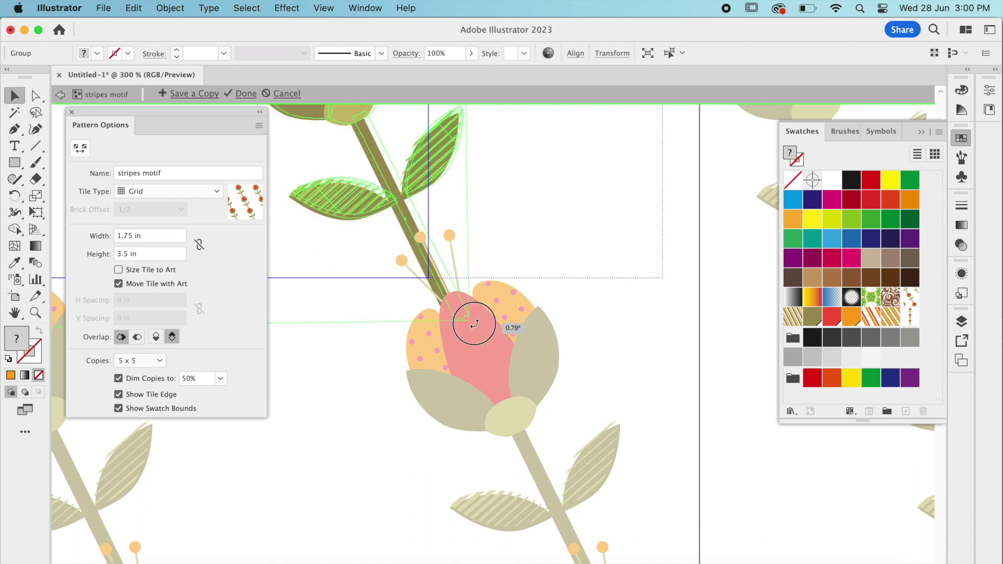
pyautogui.press('shift+super+a')
pyautogui.click(471, 325)
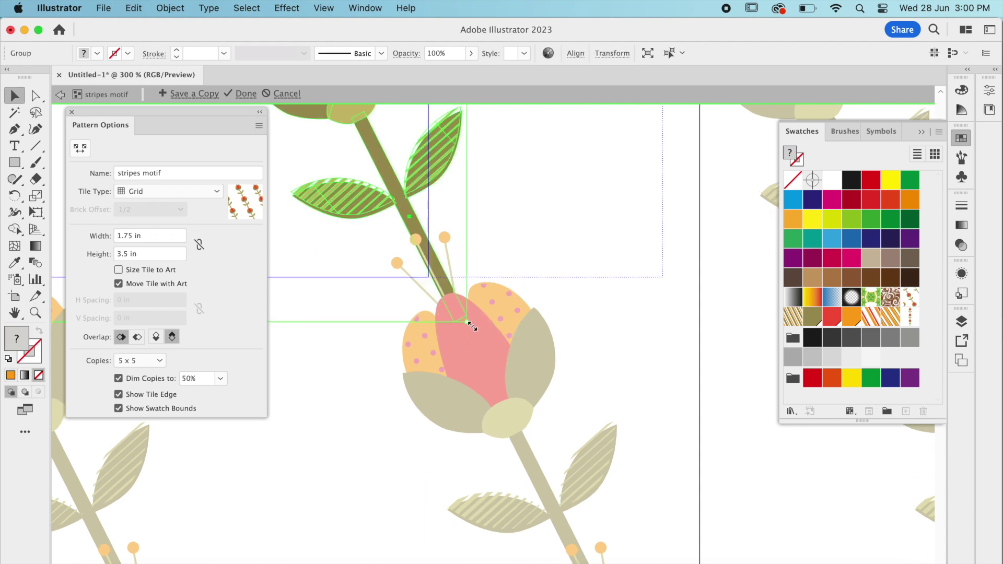
pyautogui.press('super+a')
# Step: Zoom out to check the repeat and finish the stripes motif pattern
pyautogui.press('z')
pyautogui.press('super+minus')
pyautogui.press('super+minus')
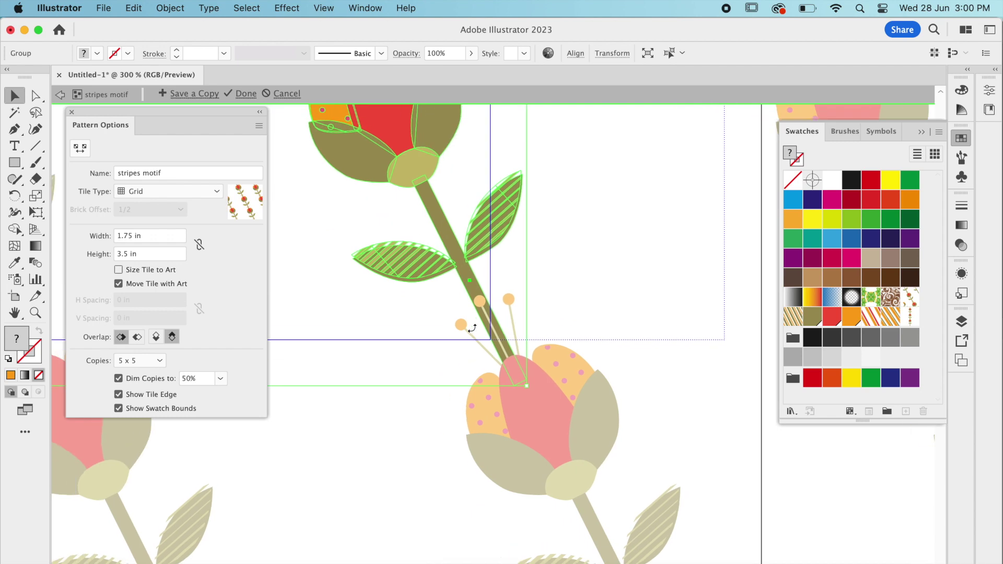
pyautogui.keyDown('alt'); pyautogui.click(486, 284); pyautogui.keyUp('alt')
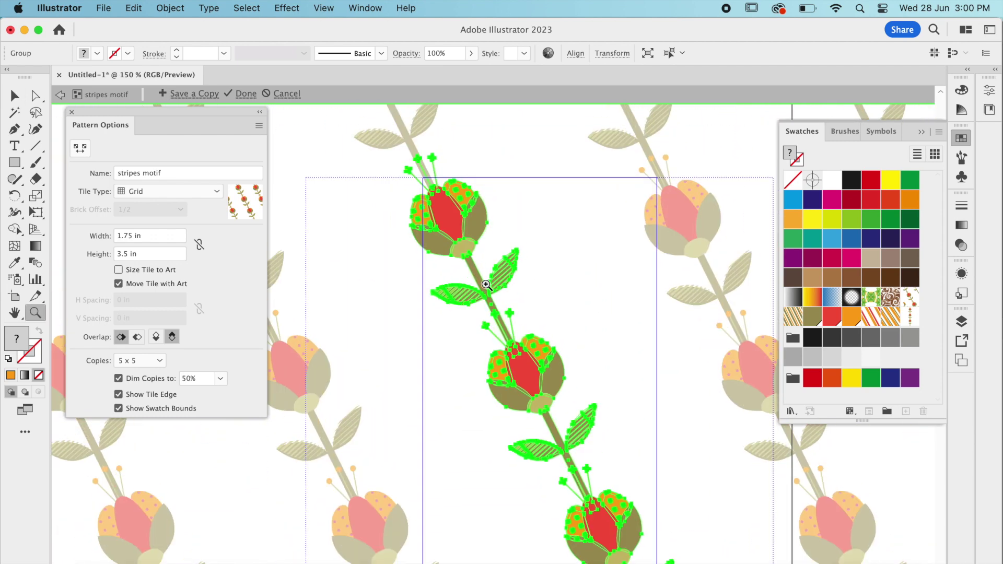
pyautogui.keyDown('alt'); pyautogui.click(504, 326); pyautogui.keyUp('alt')
pyautogui.keyDown('alt'); pyautogui.click(505, 325); pyautogui.keyUp('alt')
pyautogui.keyDown('alt'); pyautogui.click(505, 326); pyautogui.keyUp('alt')
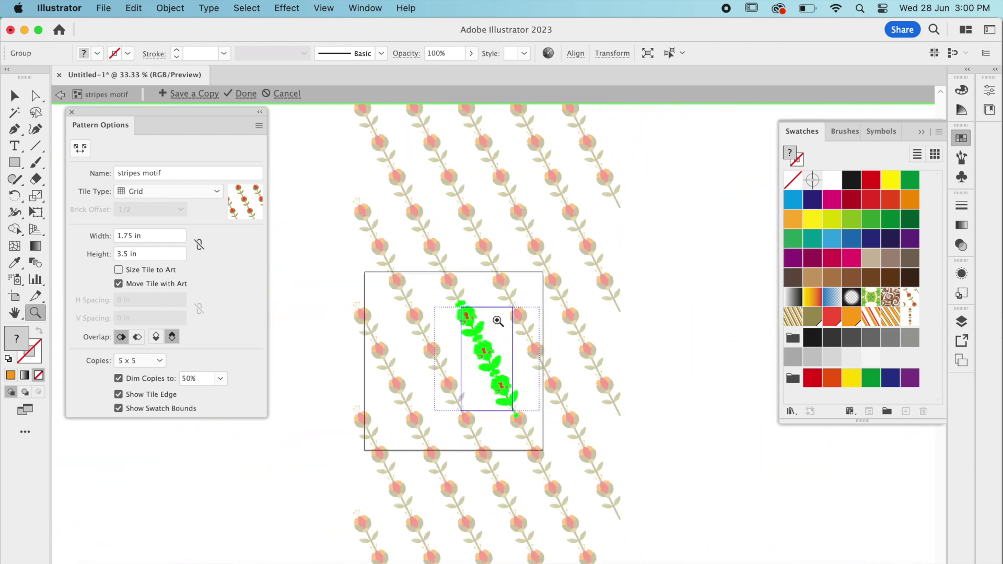
pyautogui.click(242, 94)
# Step: Draw a square test rectangle, fill it with the flower-stem pattern, and deselect it
pyautogui.press('m')
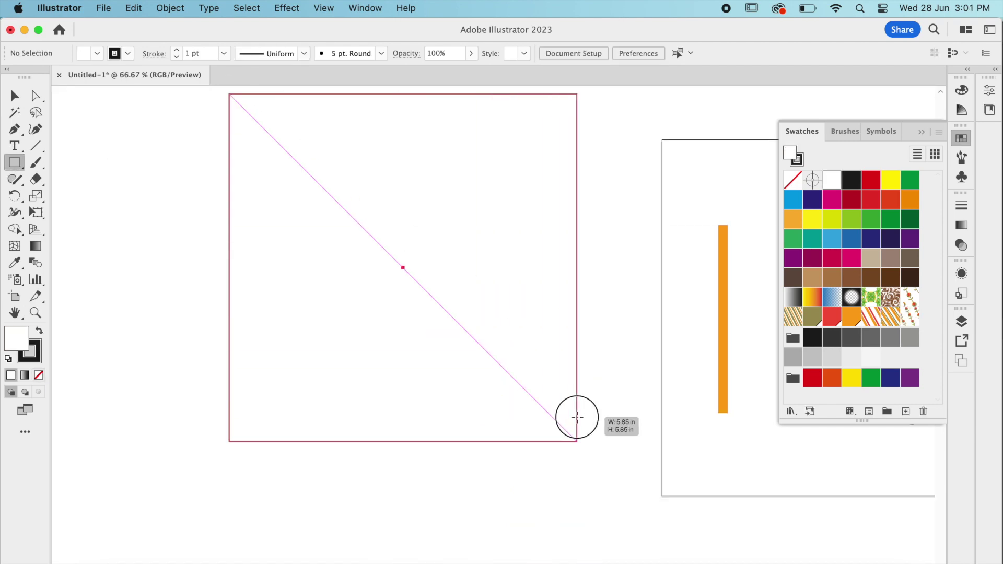
pyautogui.moveTo(229, 94); pyautogui.dragTo(652, 517)
pyautogui.click(909, 316)
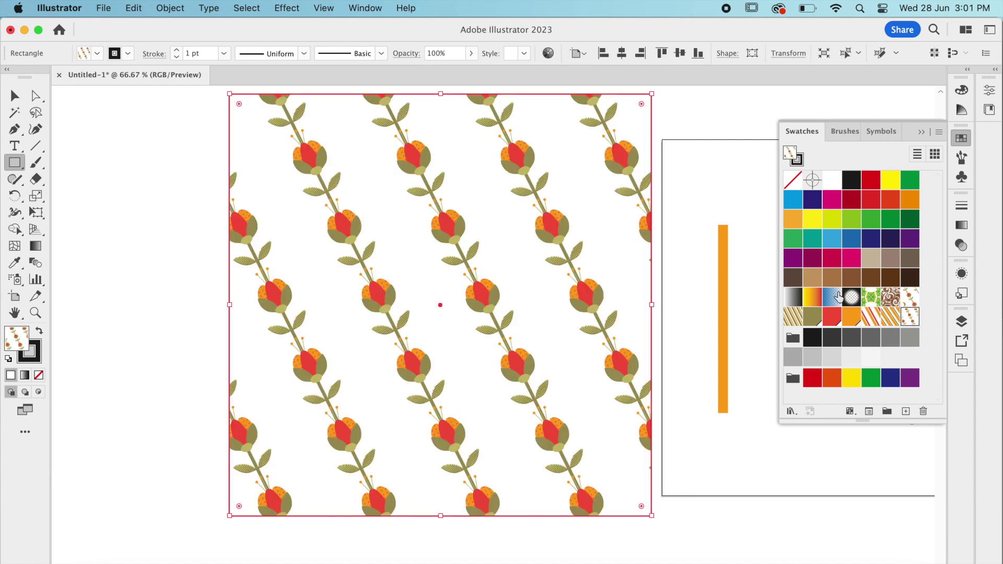
pyautogui.press('v')
pyautogui.click(92, 152)
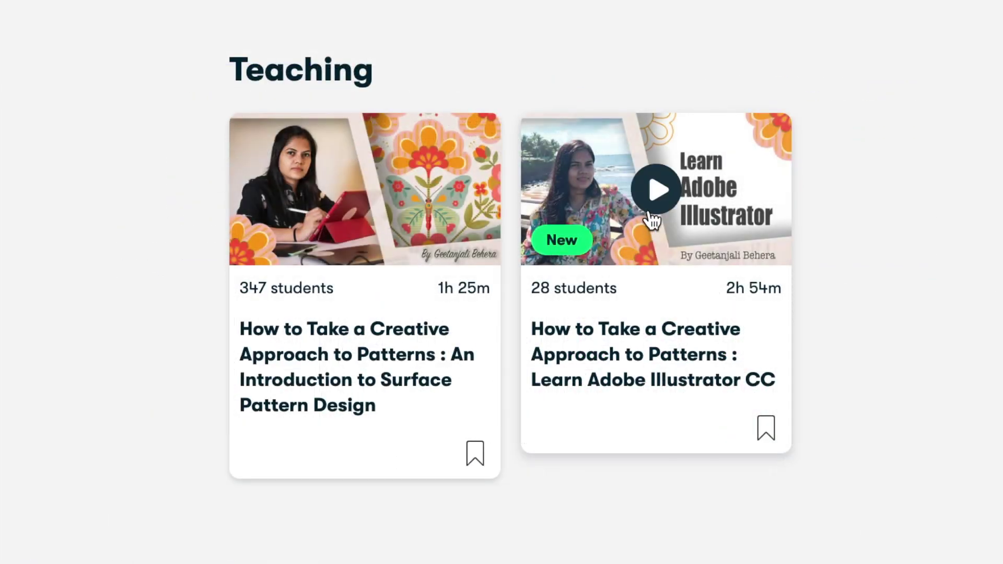
# Step: Open the second Teaching class card and scroll through its lesson list and About section
pyautogui.click(639, 342)
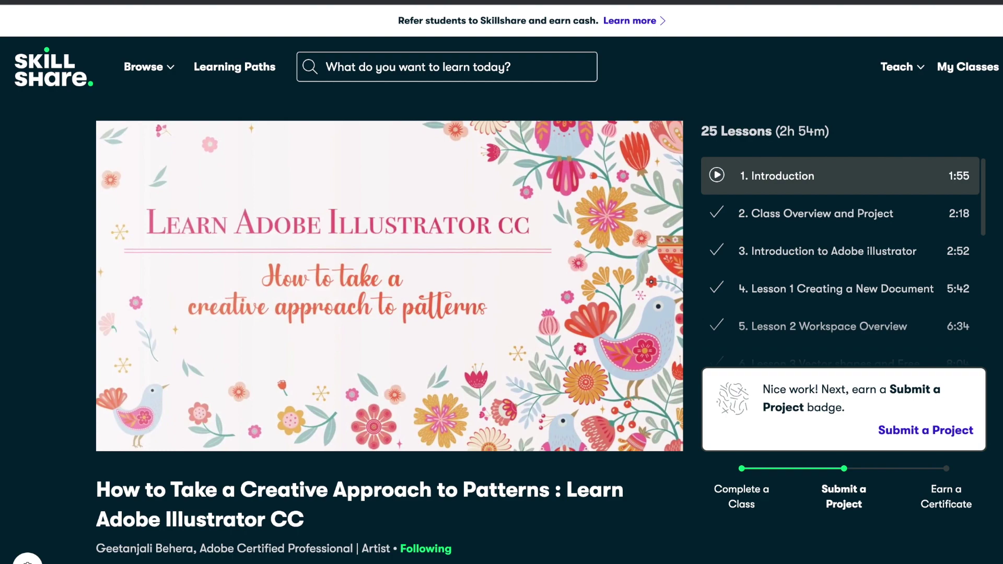
pyautogui.scroll(-1, 501, 282)
pyautogui.scroll(-1, 501, 282)
pyautogui.scroll(-1, 501, 282)
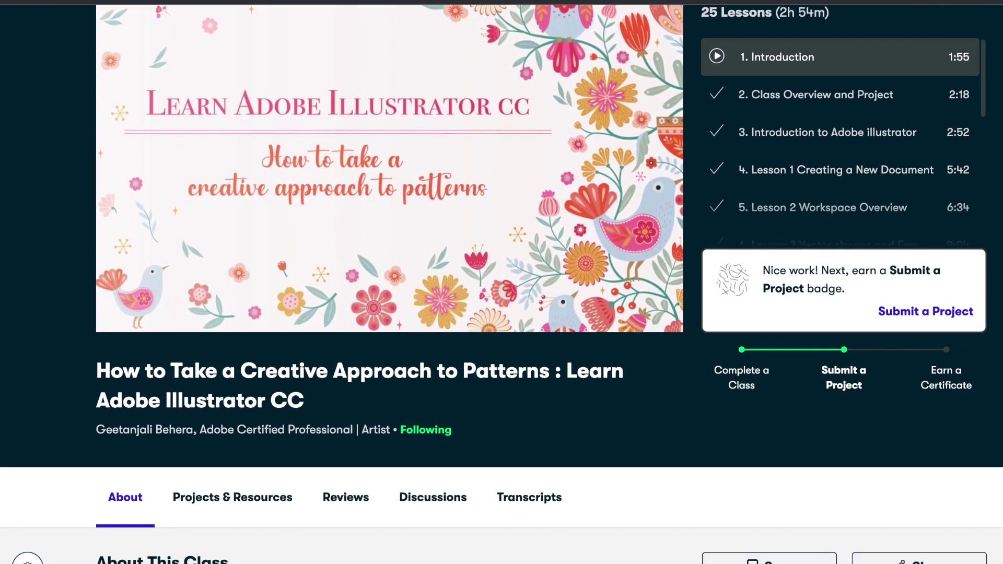
pyautogui.scroll(-1, 501, 282)
pyautogui.scroll(-1, 502, 283)
pyautogui.scroll(-1, 502, 282)
pyautogui.scroll(-1, 501, 283)
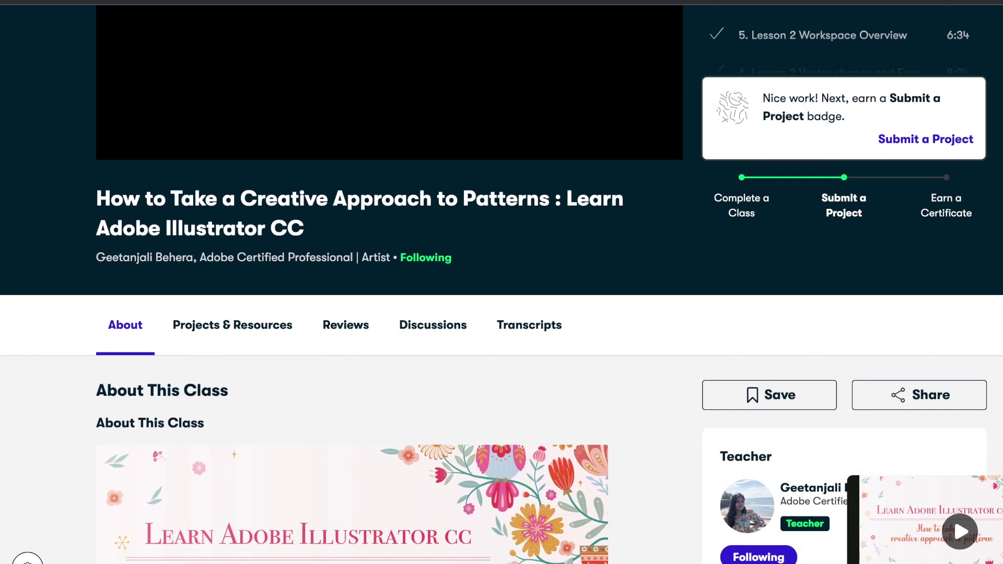
pyautogui.scroll(-1, 502, 282)
pyautogui.scroll(-1, 501, 282)
pyautogui.scroll(-1, 502, 282)
pyautogui.scroll(-1, 501, 282)
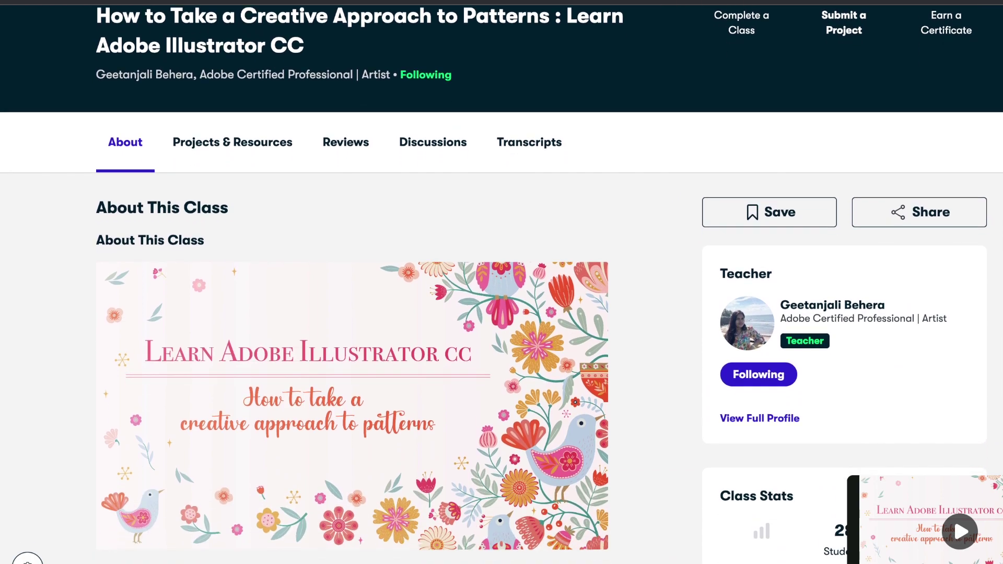
pyautogui.scroll(-1, 501, 282)
pyautogui.scroll(-1, 501, 282)
pyautogui.scroll(-1, 501, 283)
pyautogui.scroll(-1, 501, 282)
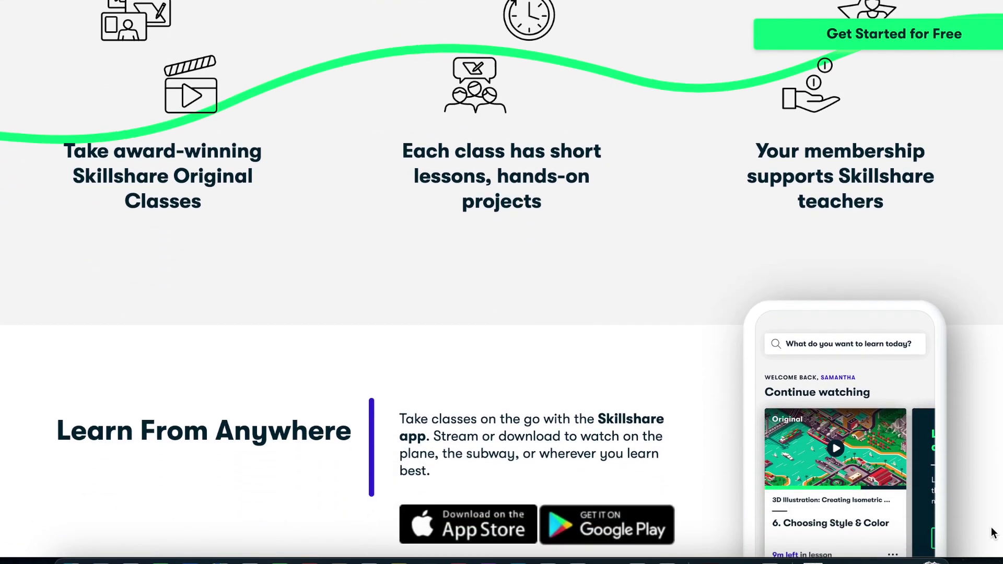
# Step: Scroll further down the class page to Related Classes and Transcripts
pyautogui.scroll(-2, 993, 533)
pyautogui.scroll(-2, 993, 532)
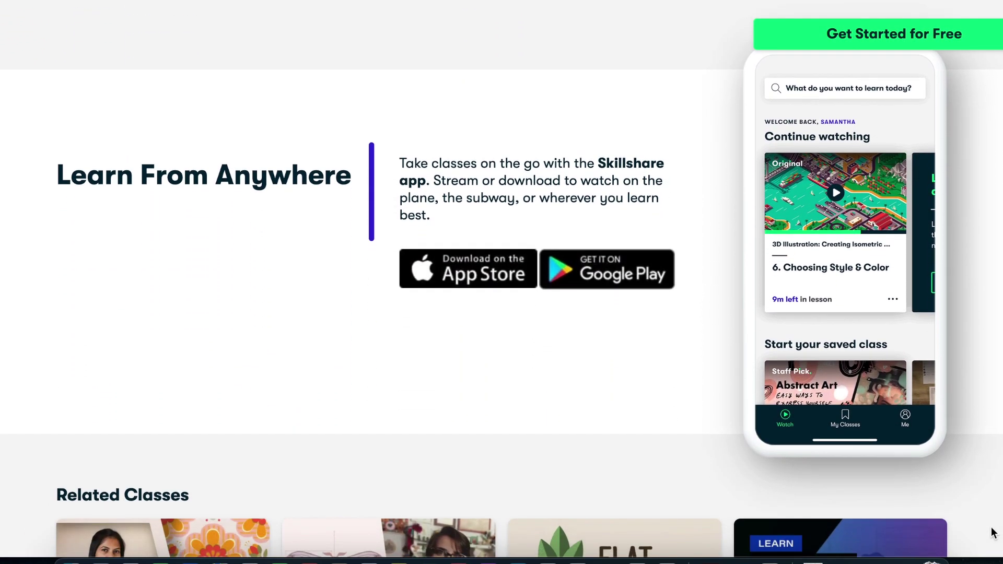
pyautogui.scroll(-3, 992, 532)
pyautogui.scroll(-1, 992, 532)
pyautogui.scroll(-3, 993, 533)
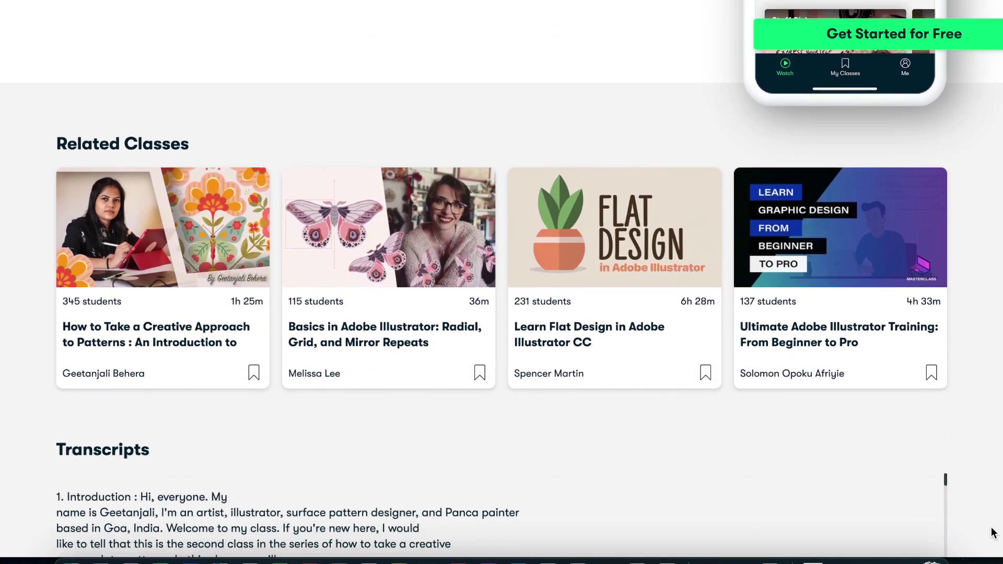
pyautogui.scroll(-2, 993, 532)
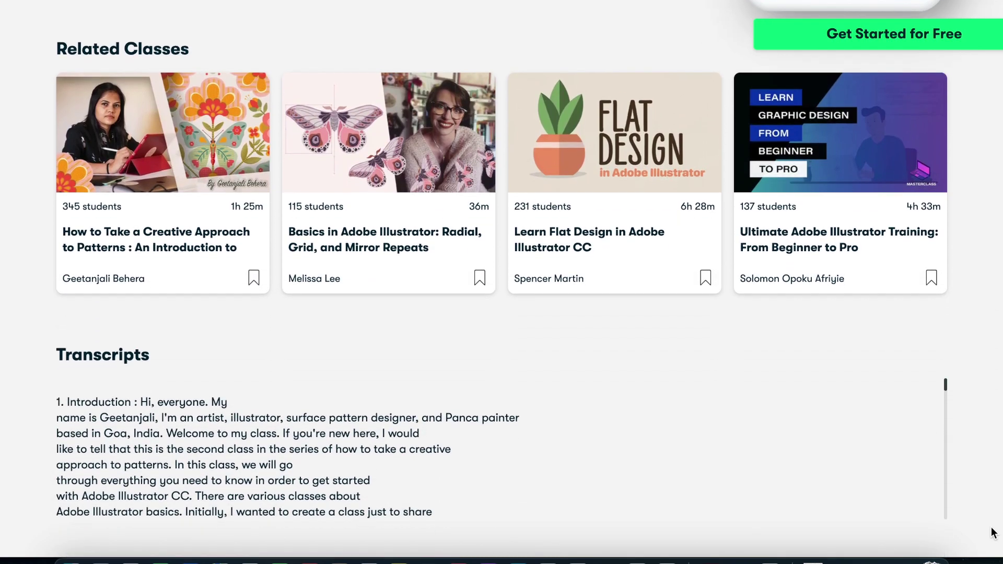